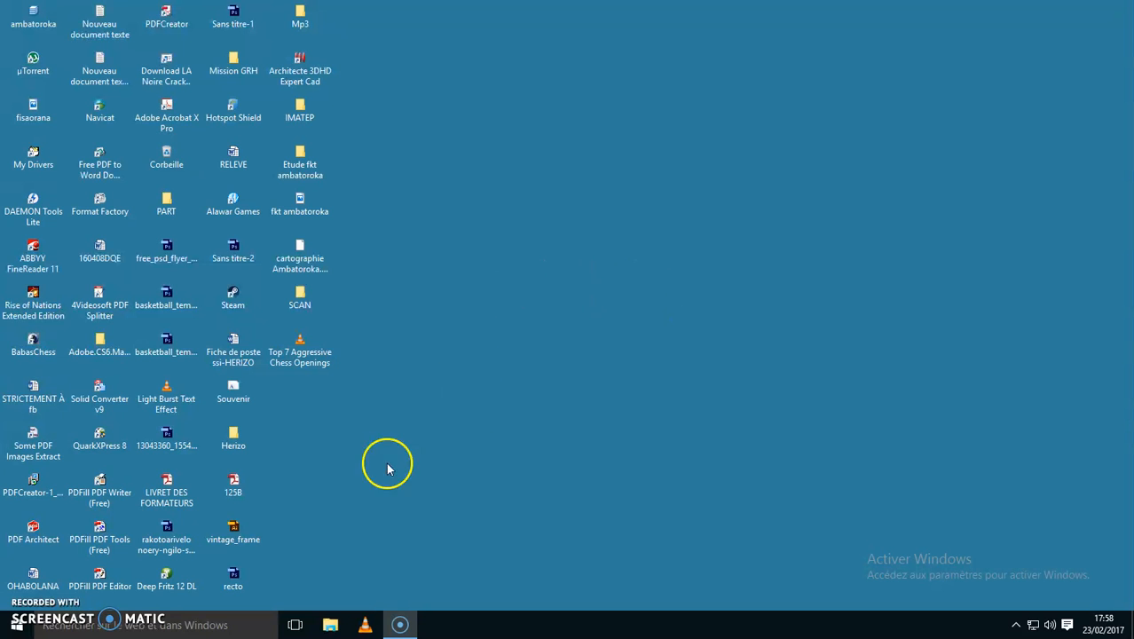
Launch Firefox, search Google for "google map" and open the Google Maps site from the results
click(14, 626)
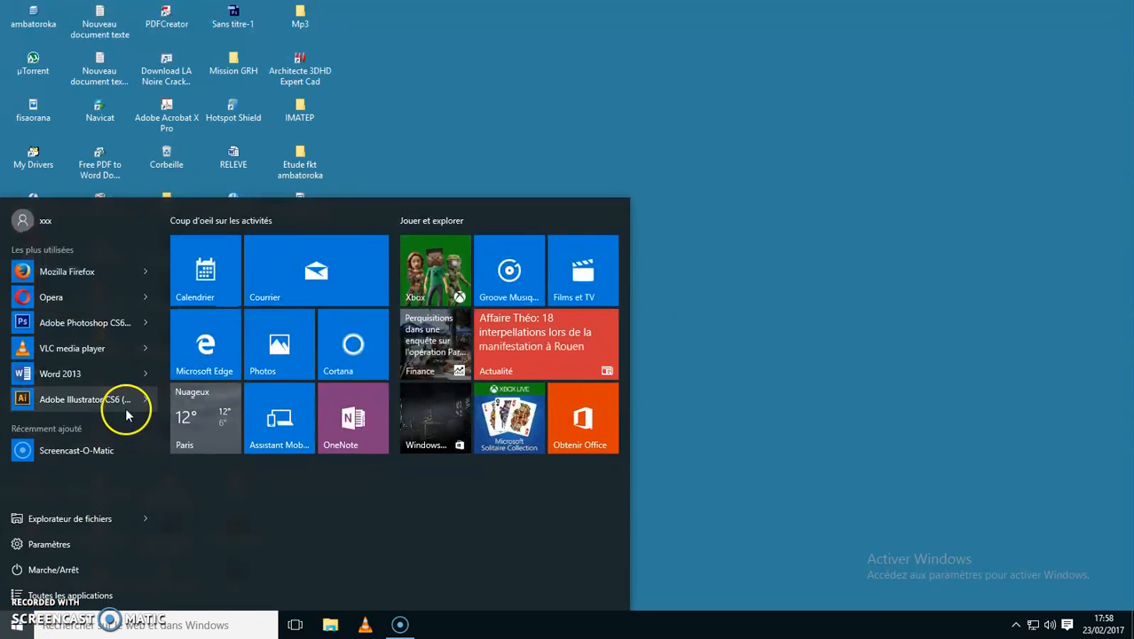
click(105, 276)
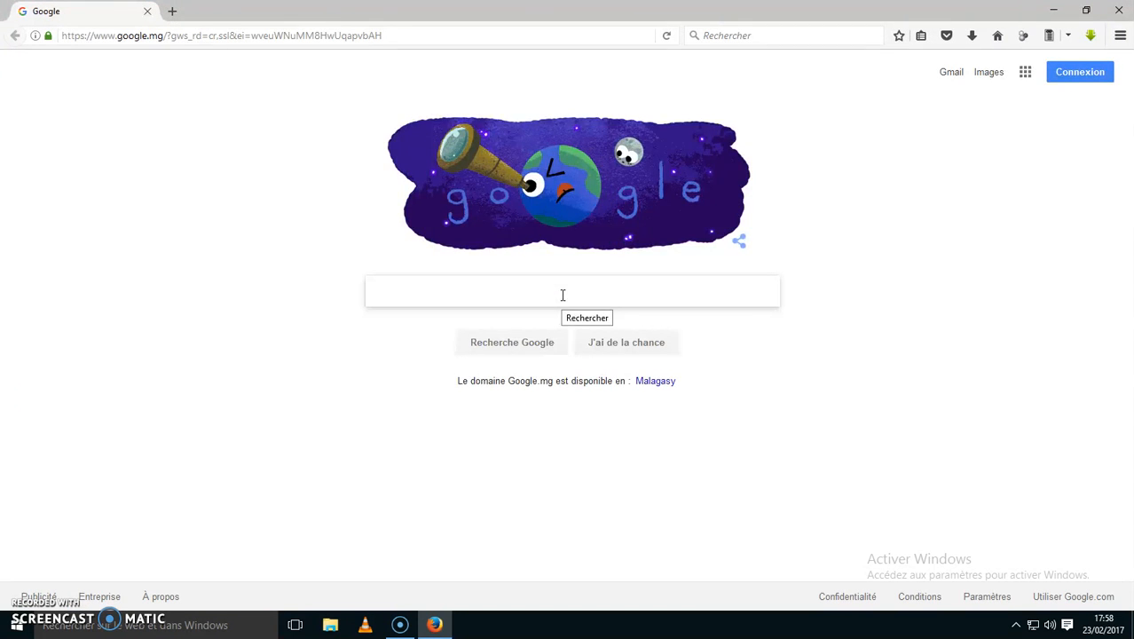
text(google map)
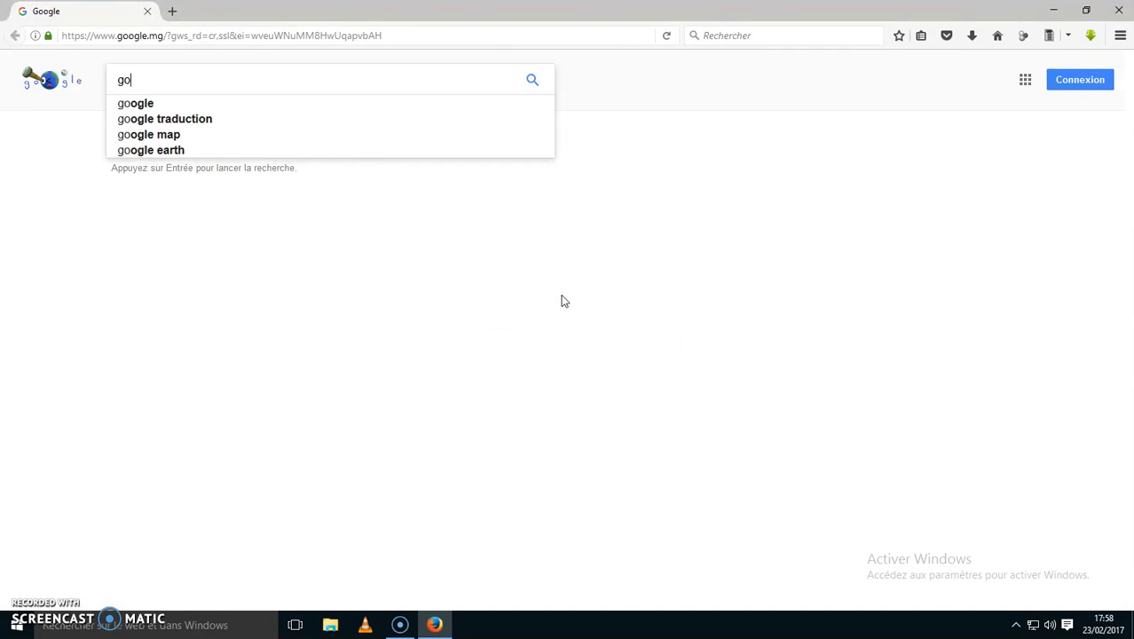
click(148, 137)
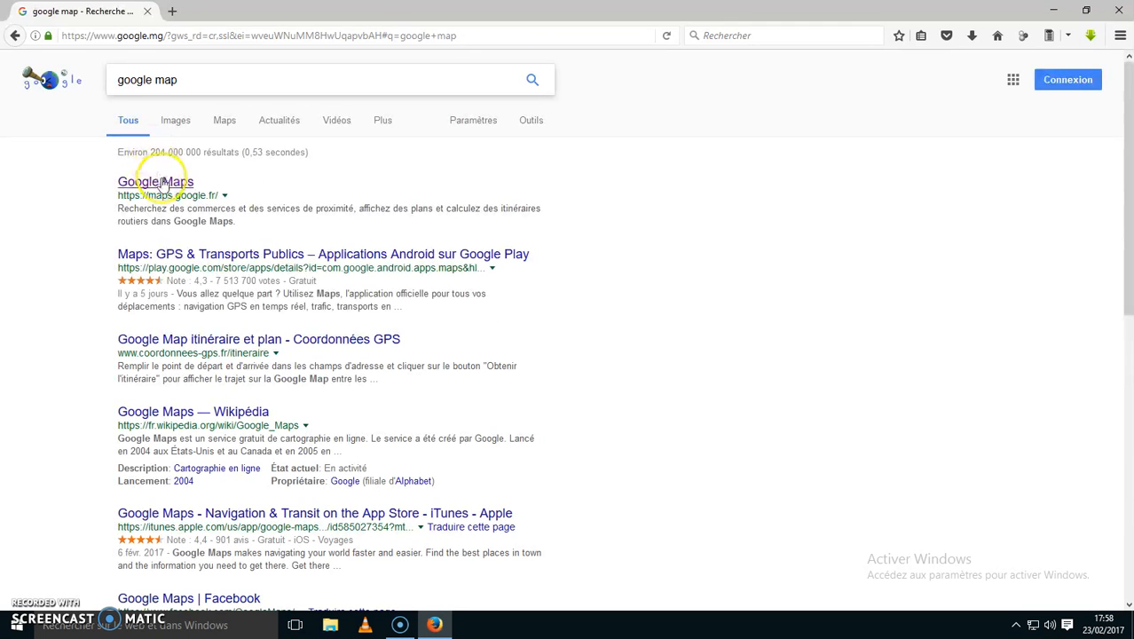
click(163, 183)
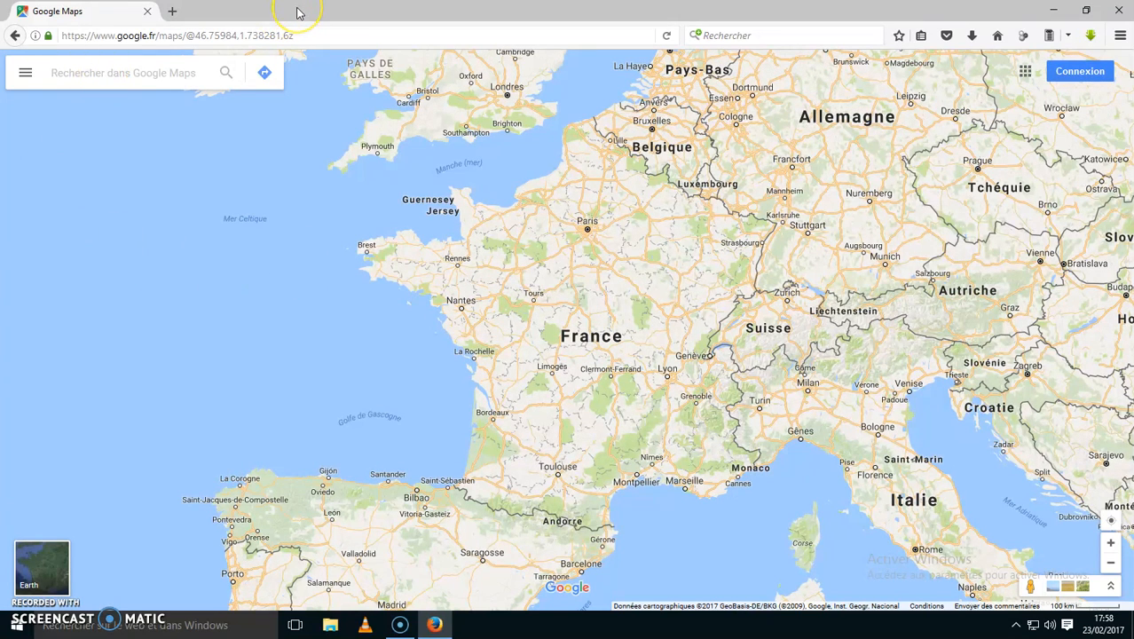
Find Ambatoroka in Antananarivo on the map and change the view to Earth satellite imagery
text(amba)
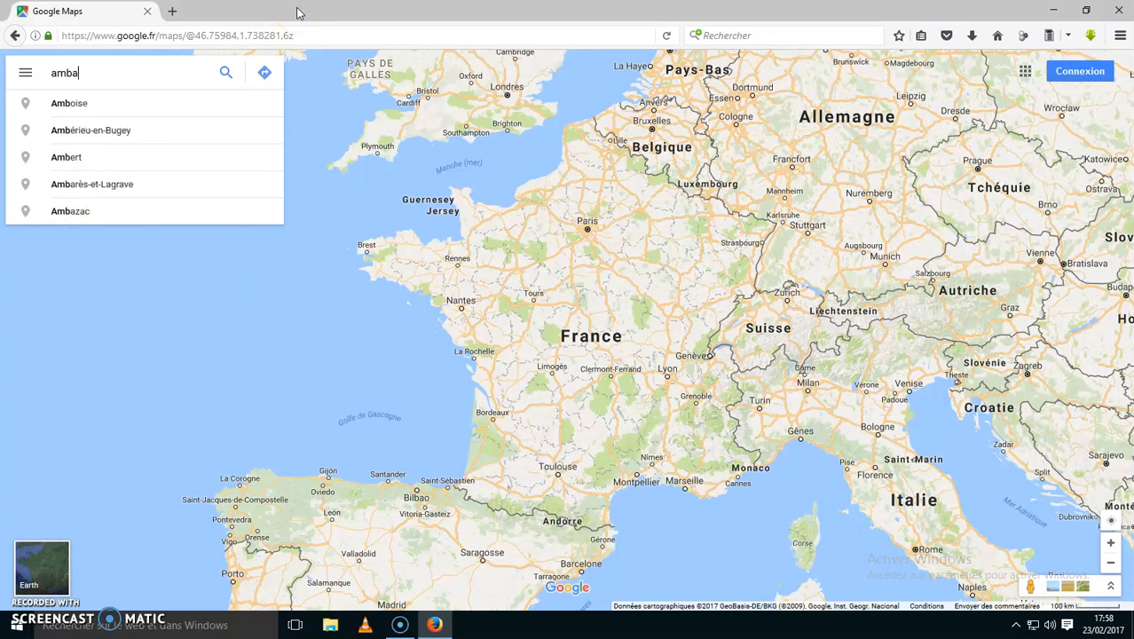
text(toroka)
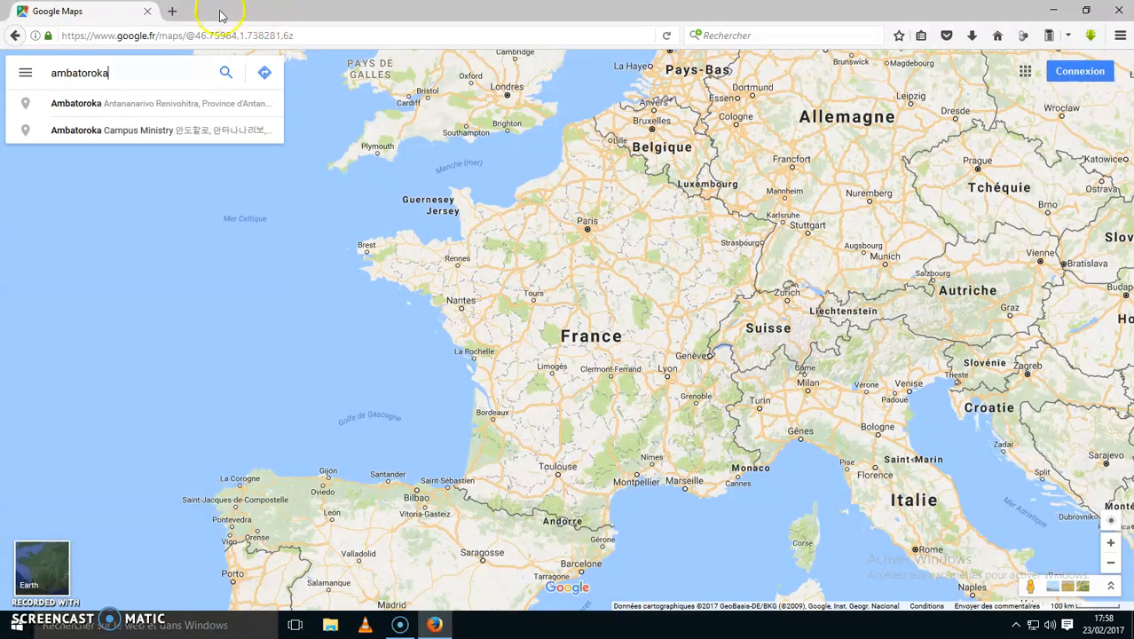
click(207, 103)
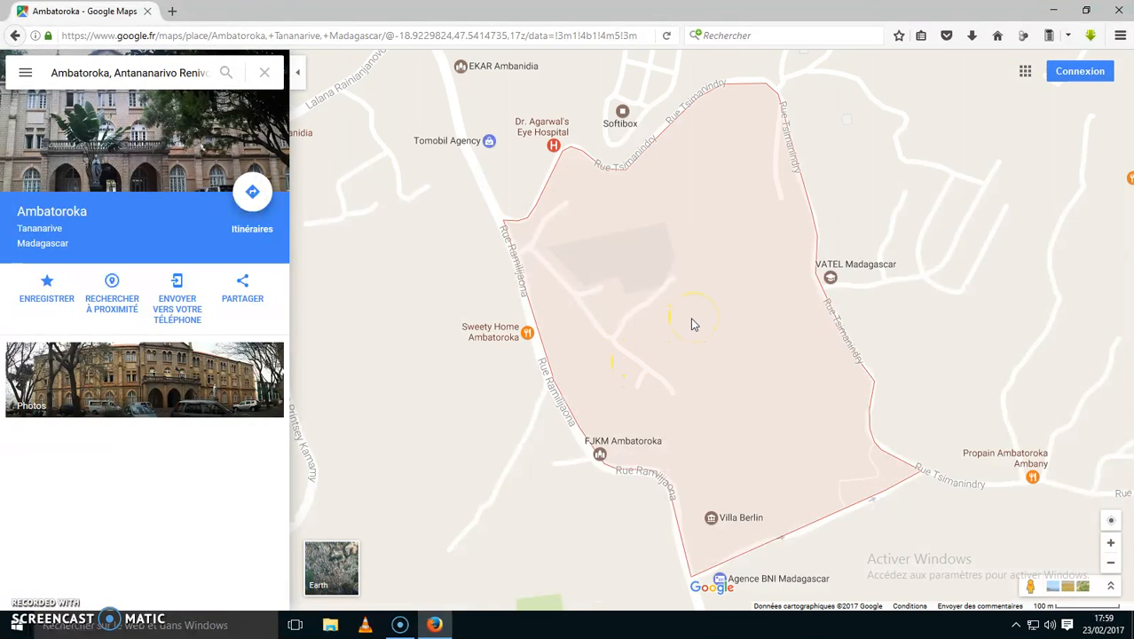
click(352, 549)
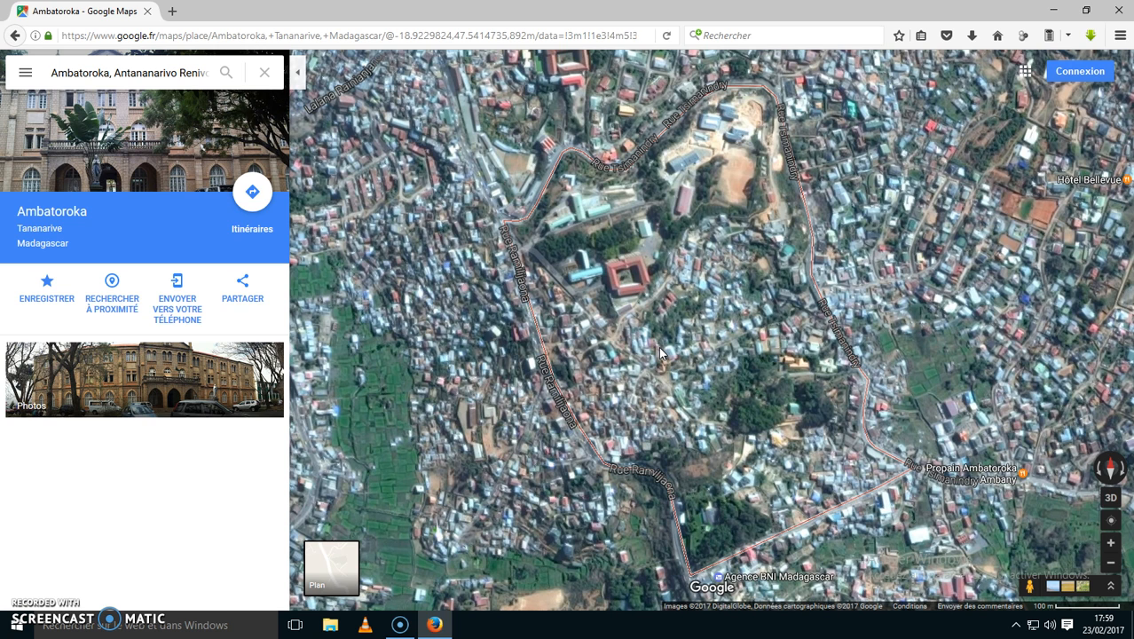
Launch Adobe Photoshop CS6 and start a new document using the international paper preset at A3 size
click(16, 625)
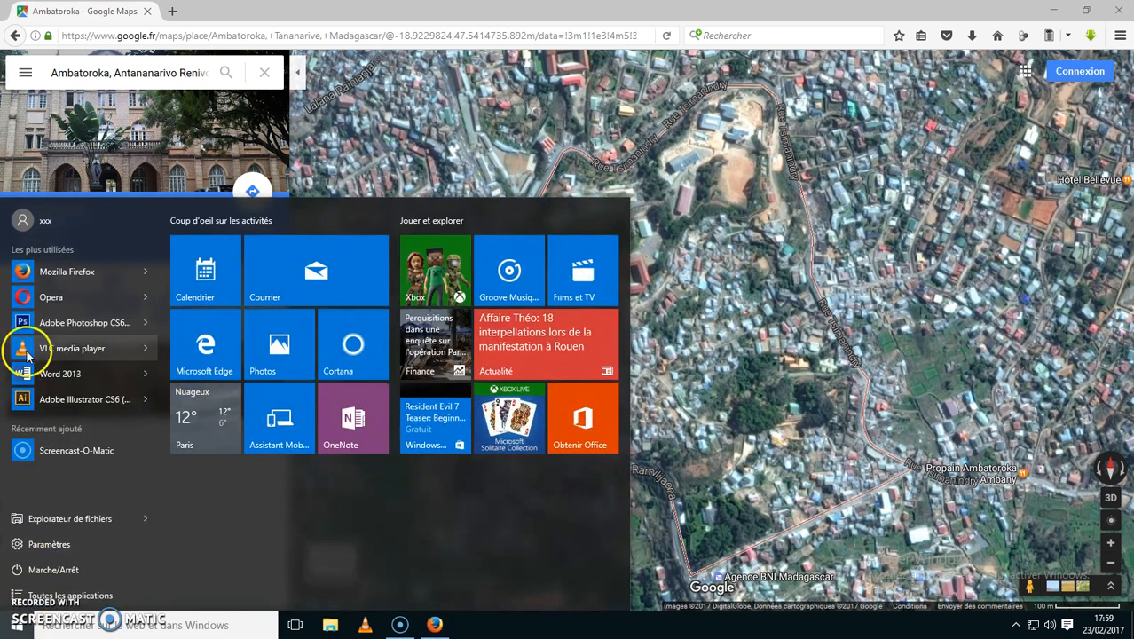
click(106, 325)
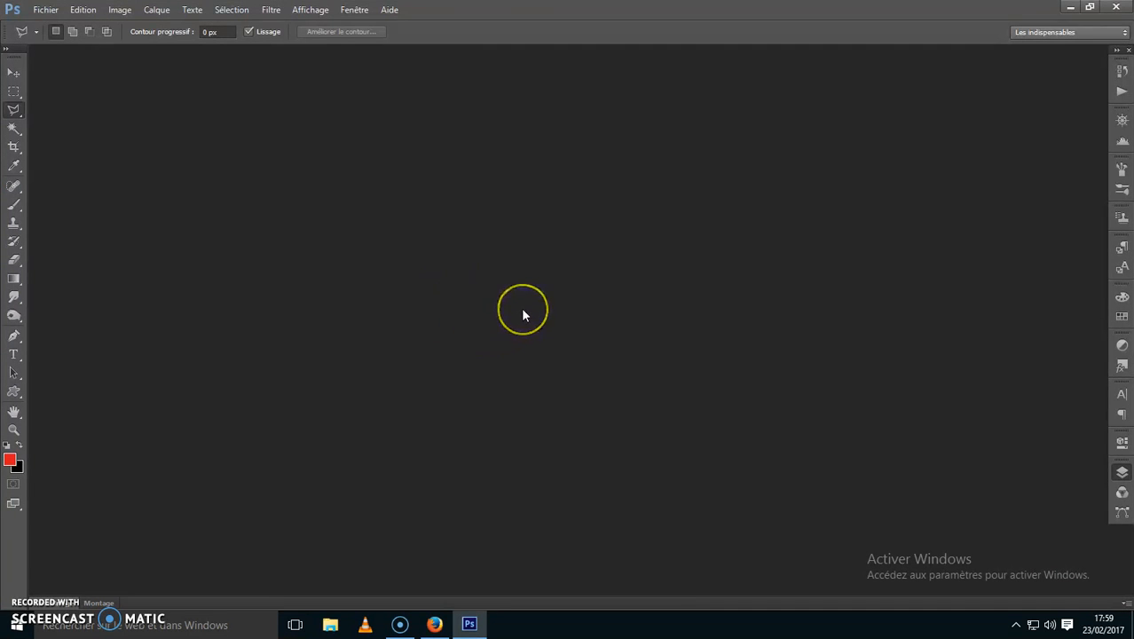
click(59, 16)
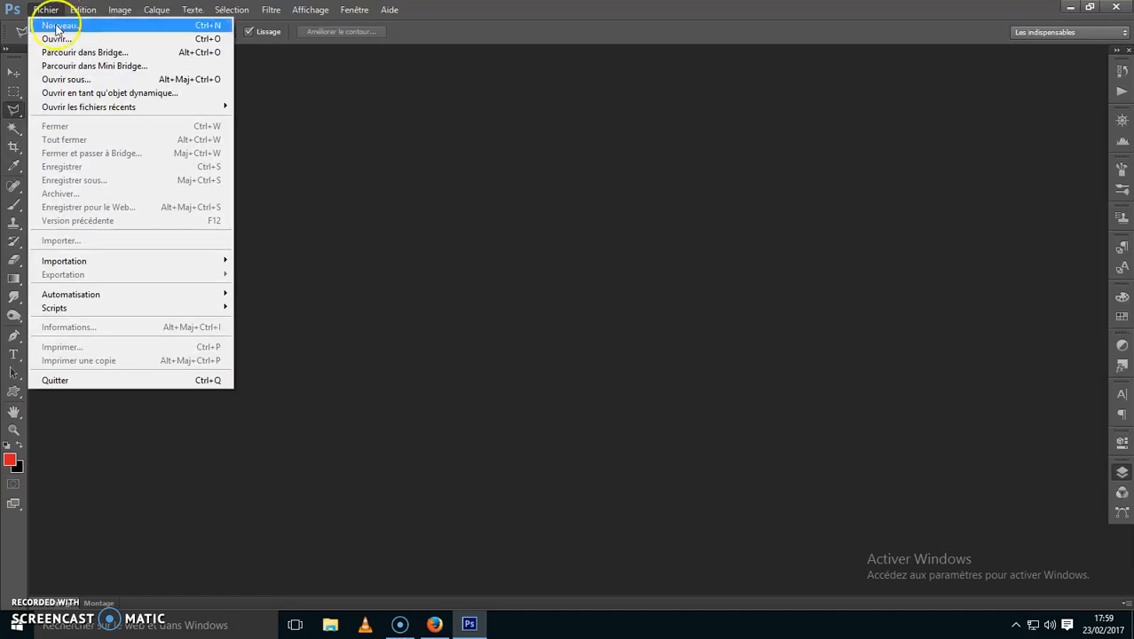
click(57, 25)
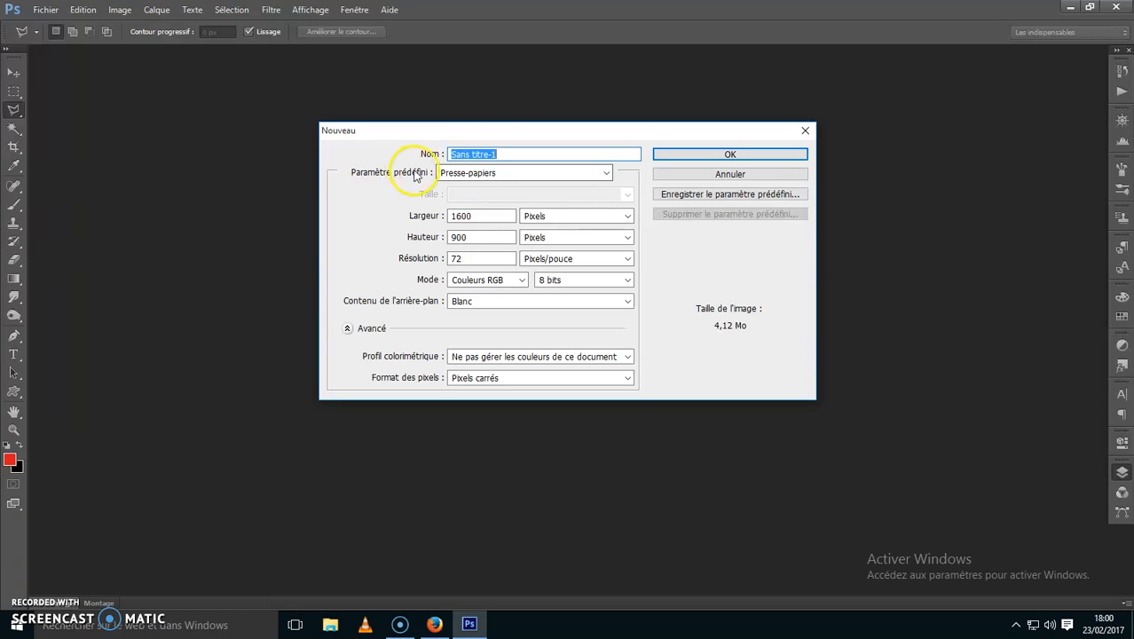
click(605, 174)
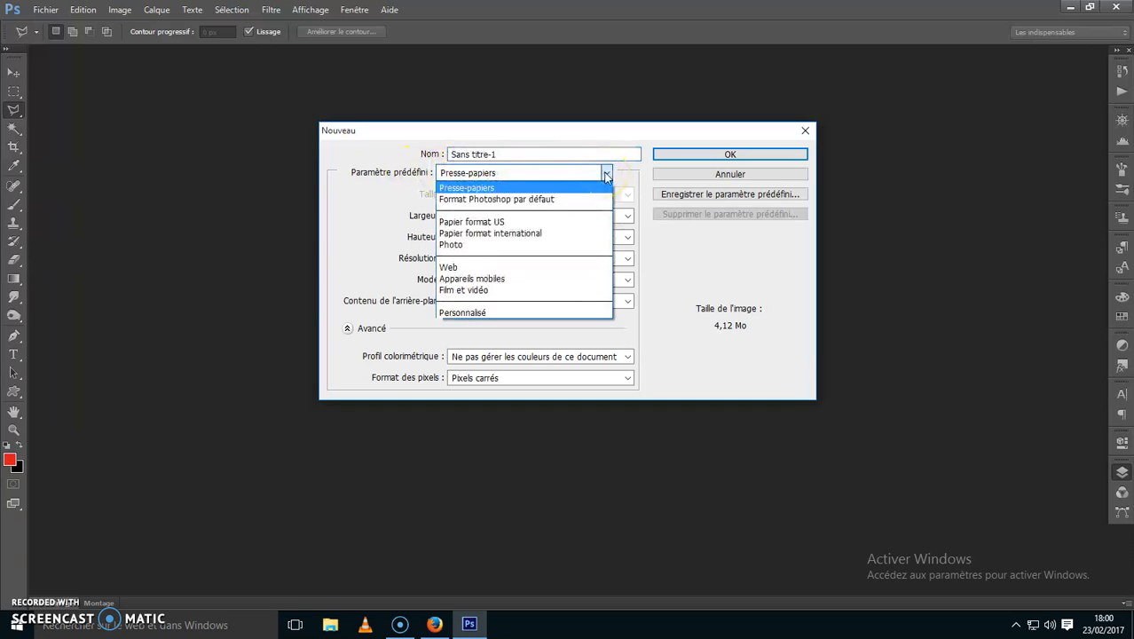
click(588, 234)
click(625, 195)
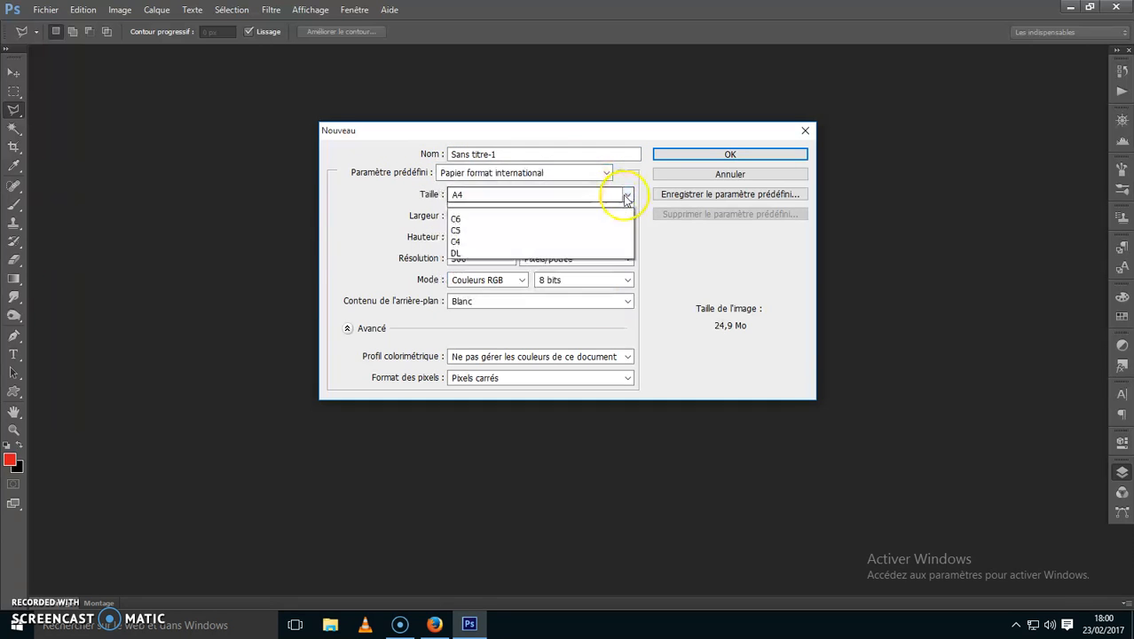
click(613, 240)
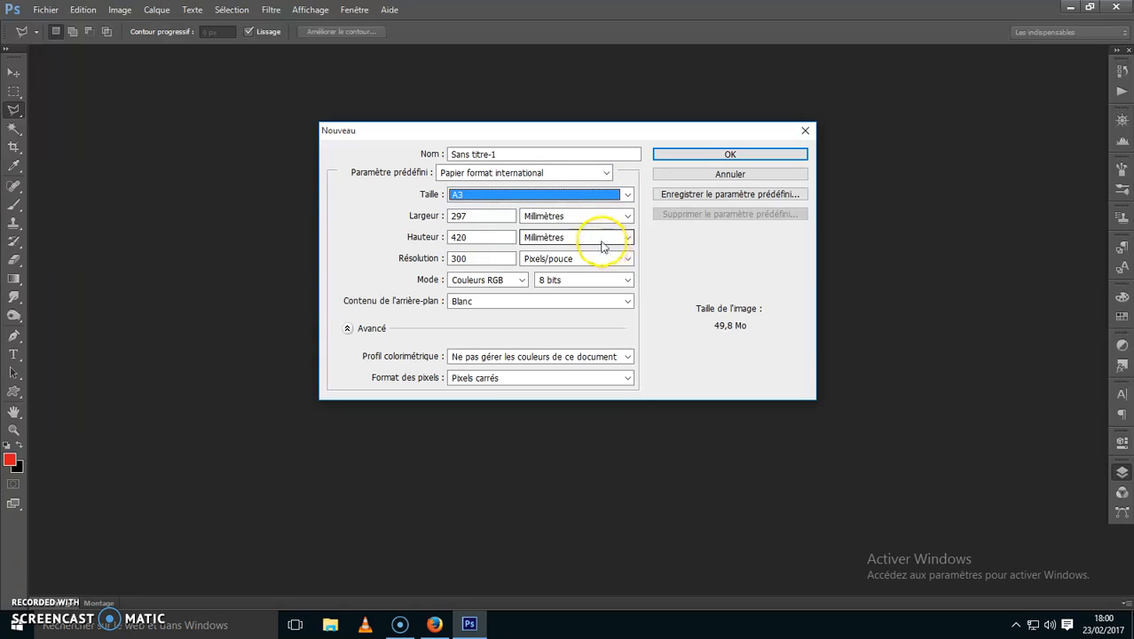
Keep the resolution at 300 pixels/inch, set the colour mode to CMYK (CMJN) and create the document
click(450, 259)
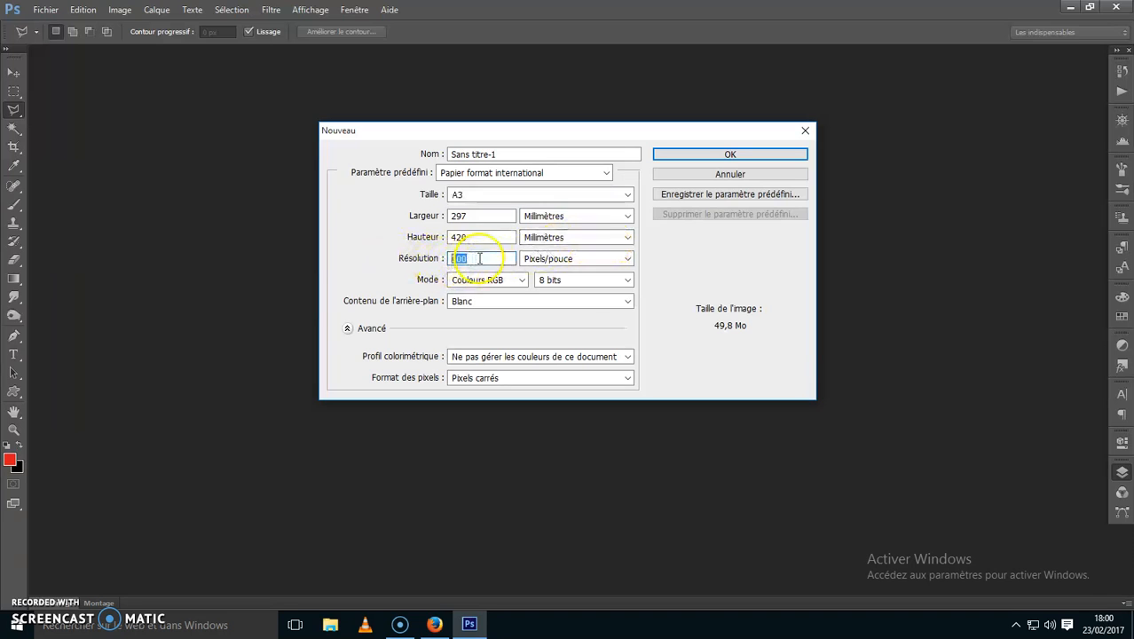
double_click(471, 261)
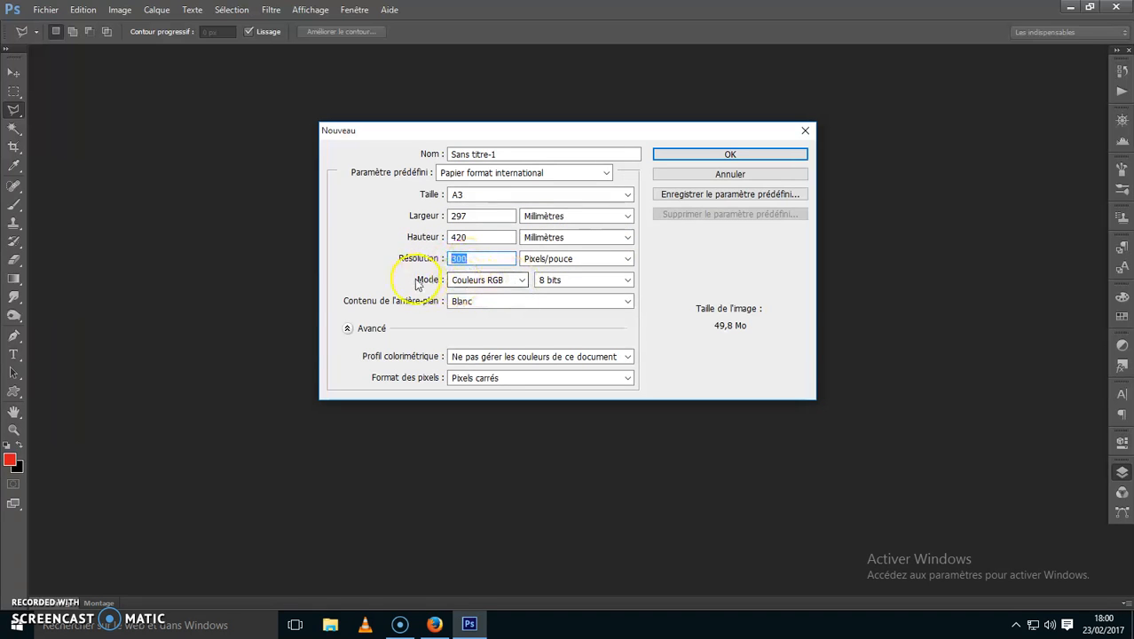
click(522, 280)
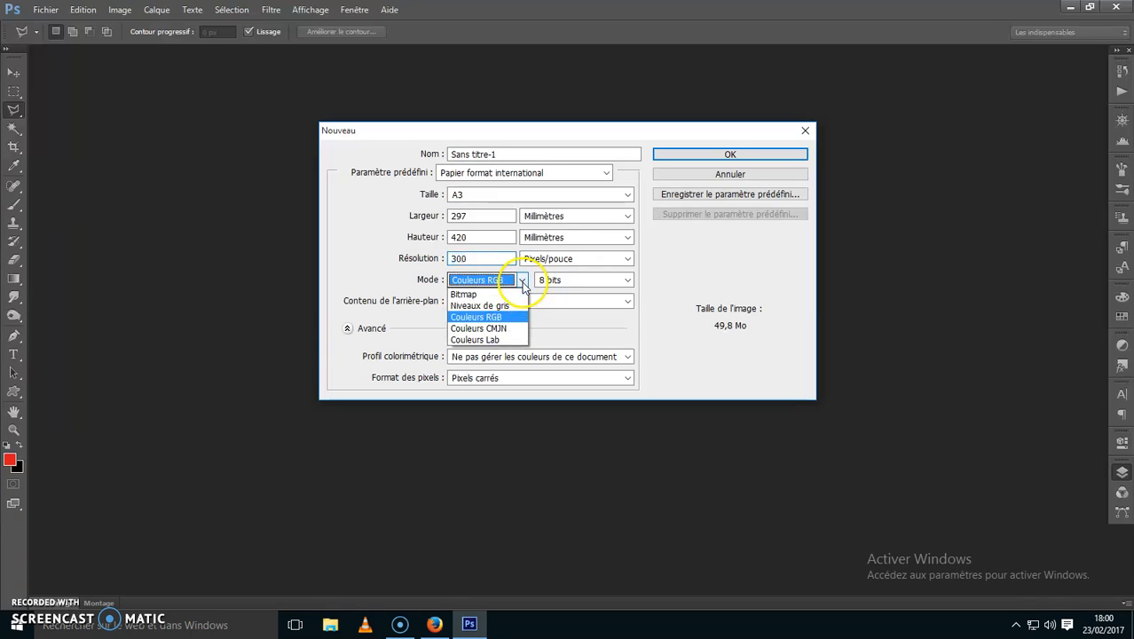
click(512, 330)
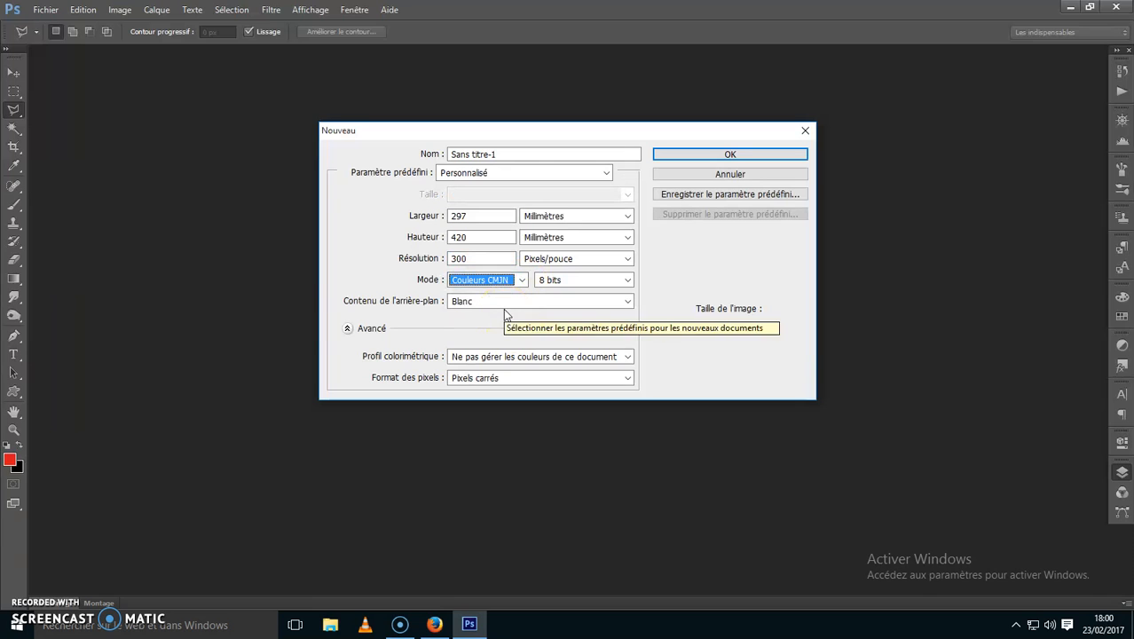
click(702, 158)
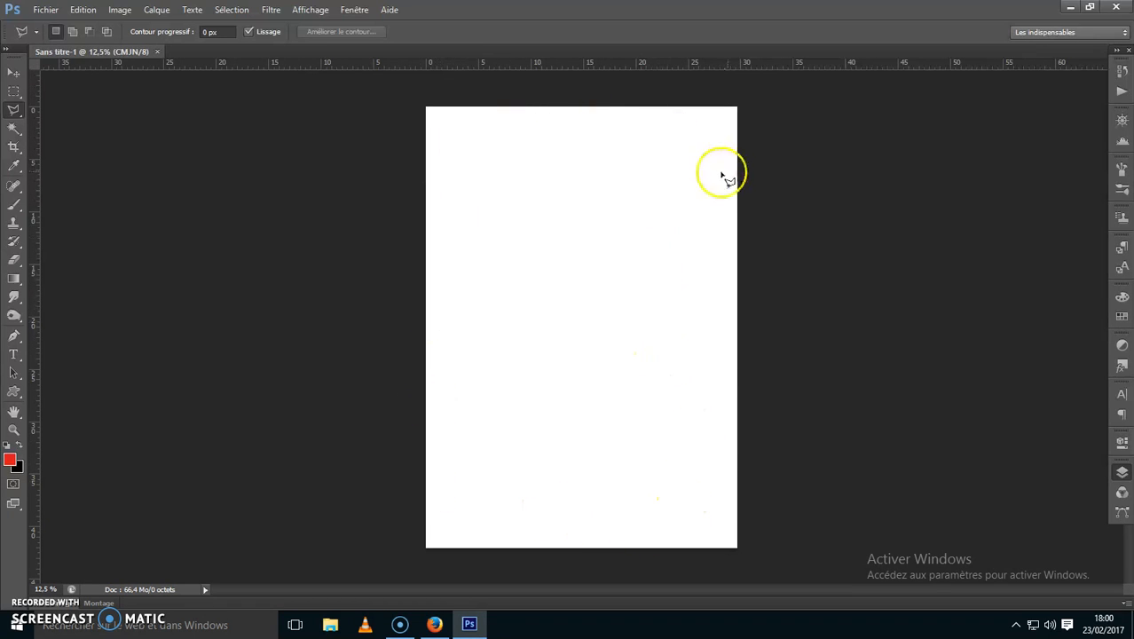
Rotate the blank A3 canvas 90° clockwise into landscape orientation
click(121, 10)
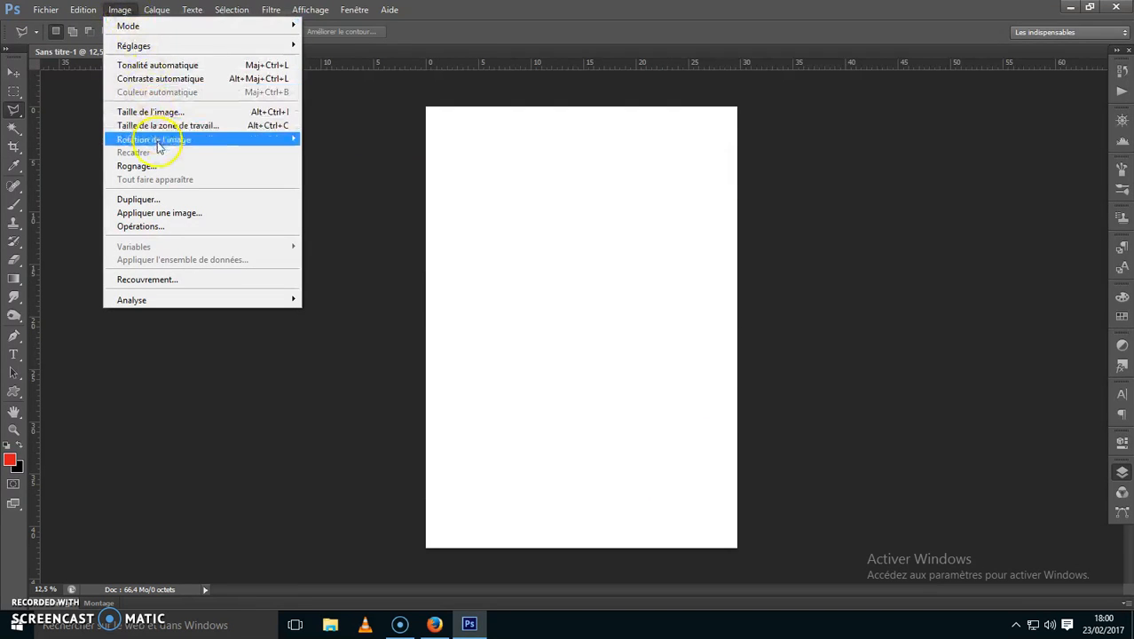
mouse_move(188, 142)
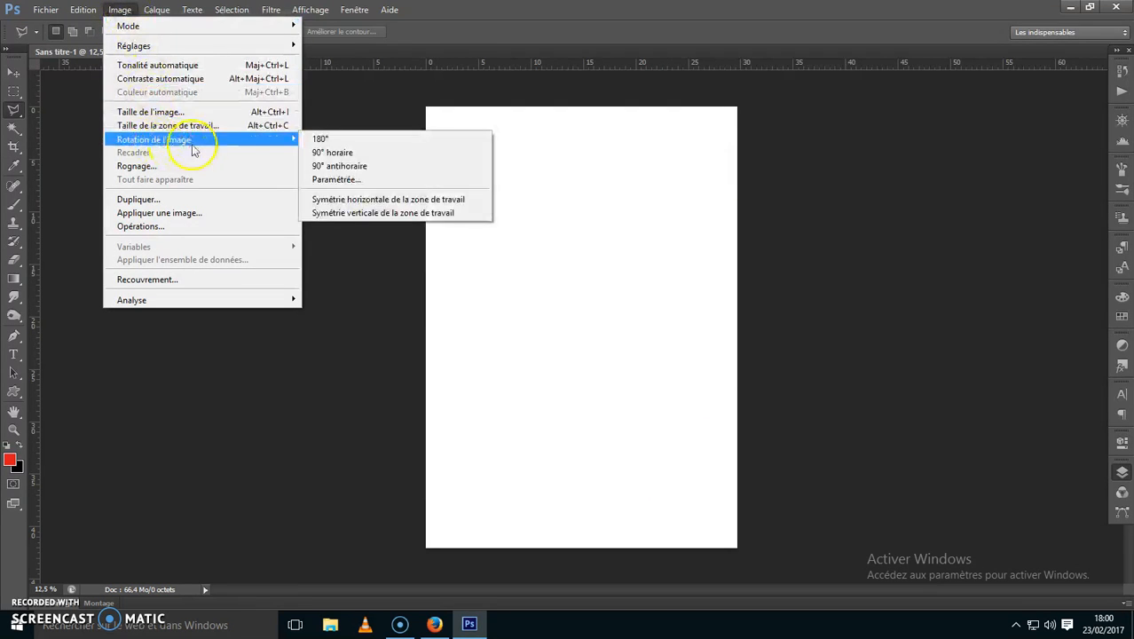
click(333, 155)
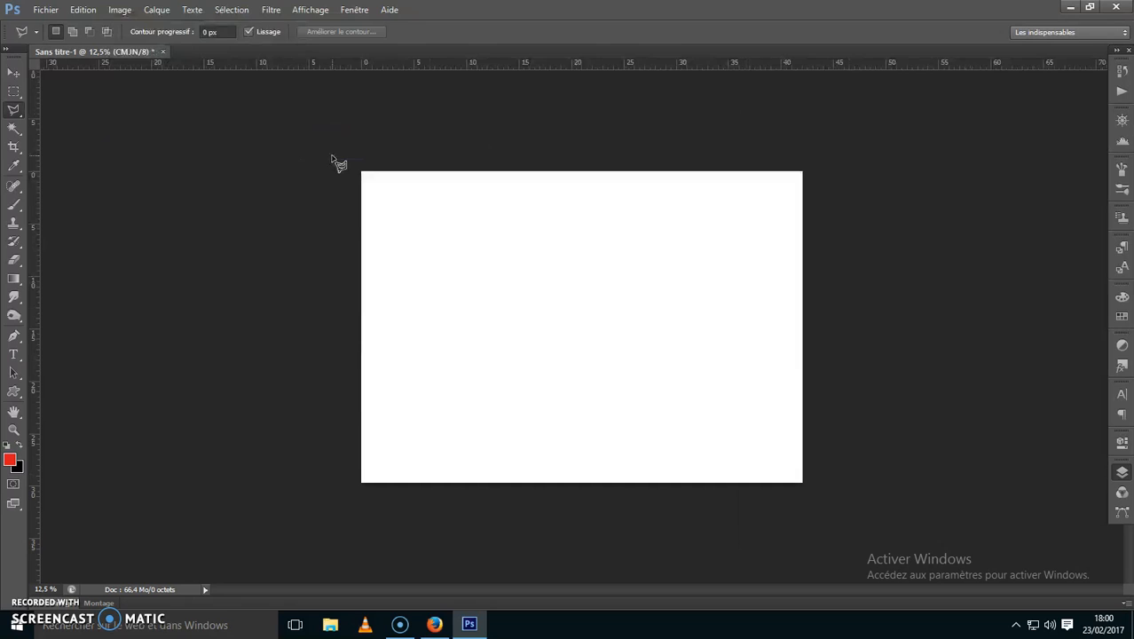
Paste the captured satellite map screenshot from the clipboard onto the canvas
mouse_move(341, 167)
mouse_down()
mouse_move(396, 193)
mouse_move(447, 320)
mouse_move(516, 346)
mouse_move(425, 254)
mouse_move(182, 170)
mouse_move(104, 125)
mouse_up()
click(82, 10)
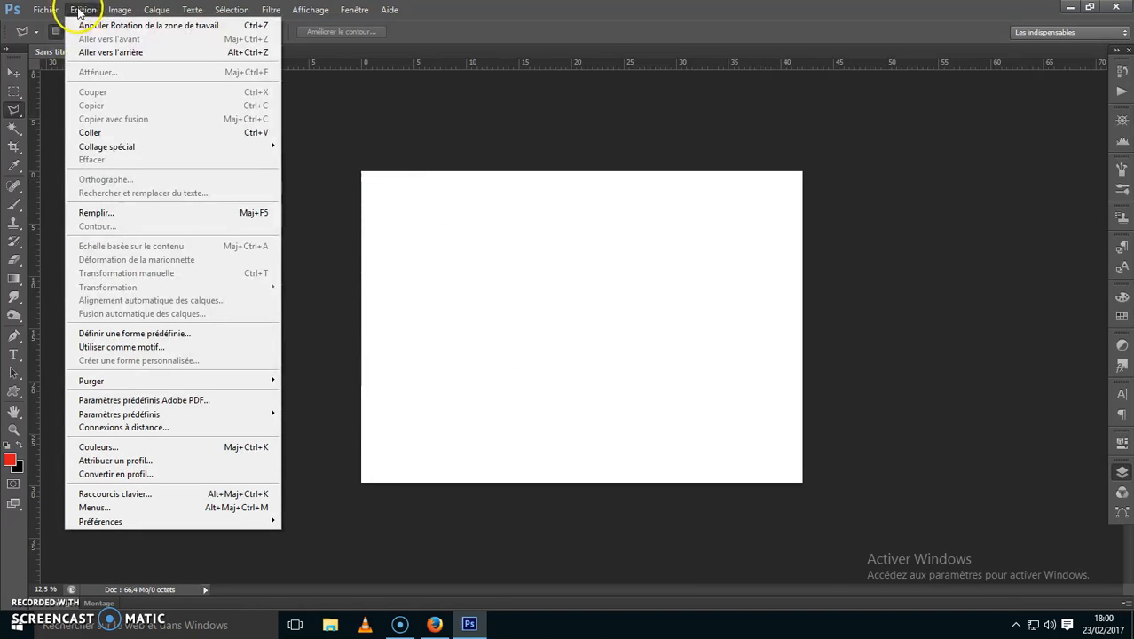
click(106, 134)
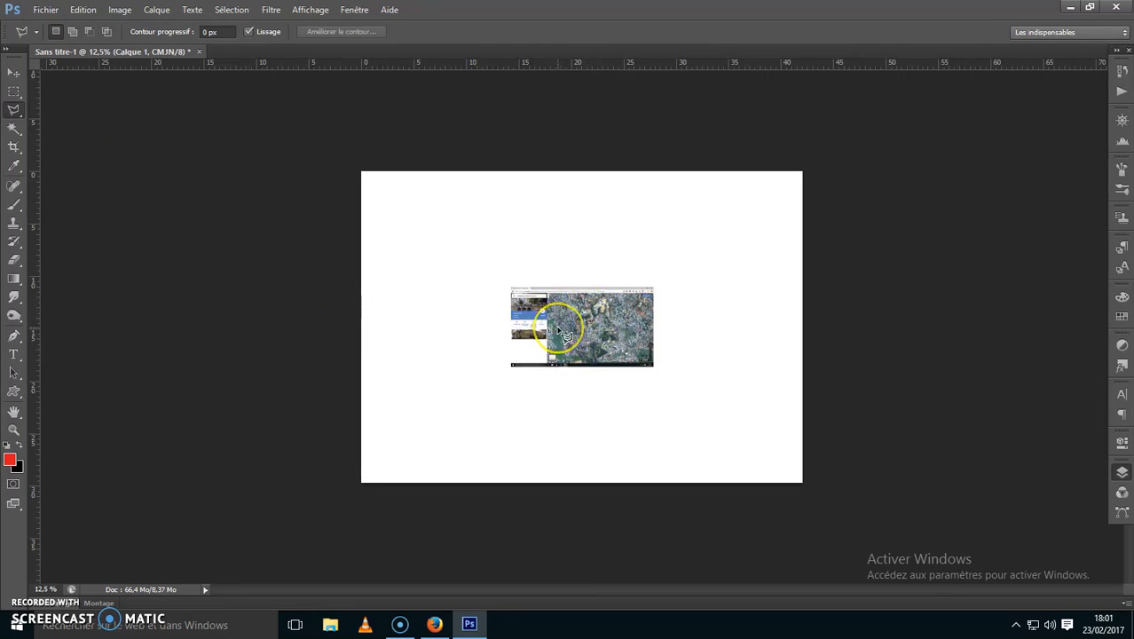
mouse_move(565, 335)
mouse_down()
mouse_move(528, 317)
mouse_move(505, 288)
mouse_move(502, 381)
mouse_move(656, 393)
mouse_move(661, 294)
mouse_move(525, 292)
mouse_up()
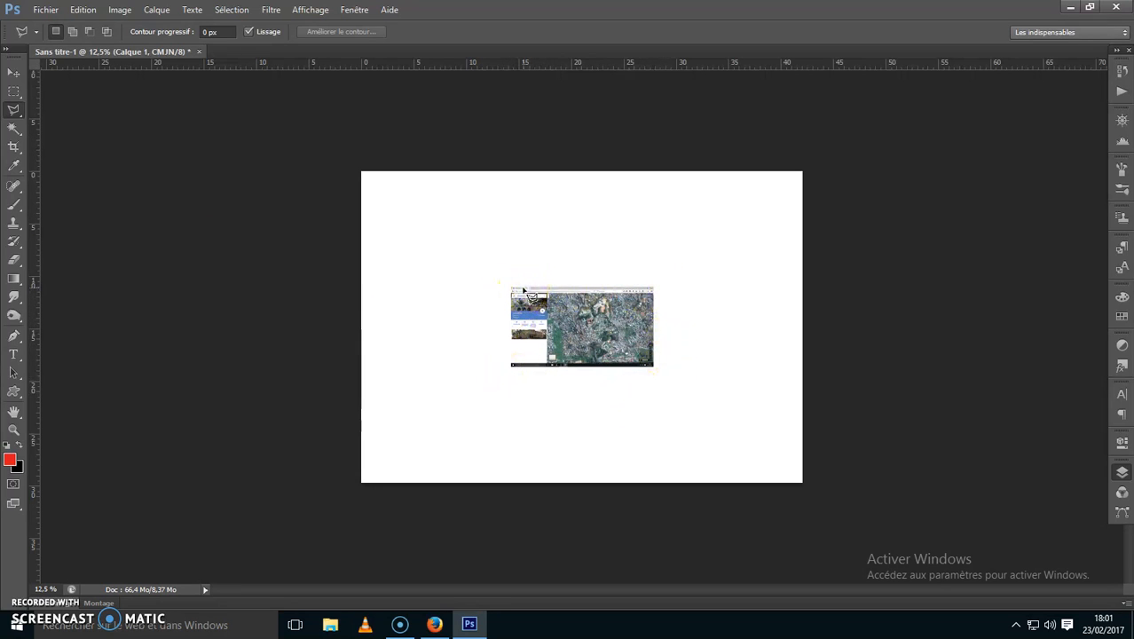
Free-transform the pasted screenshot to about 316% width and 390% height so it covers the whole canvas
click(84, 10)
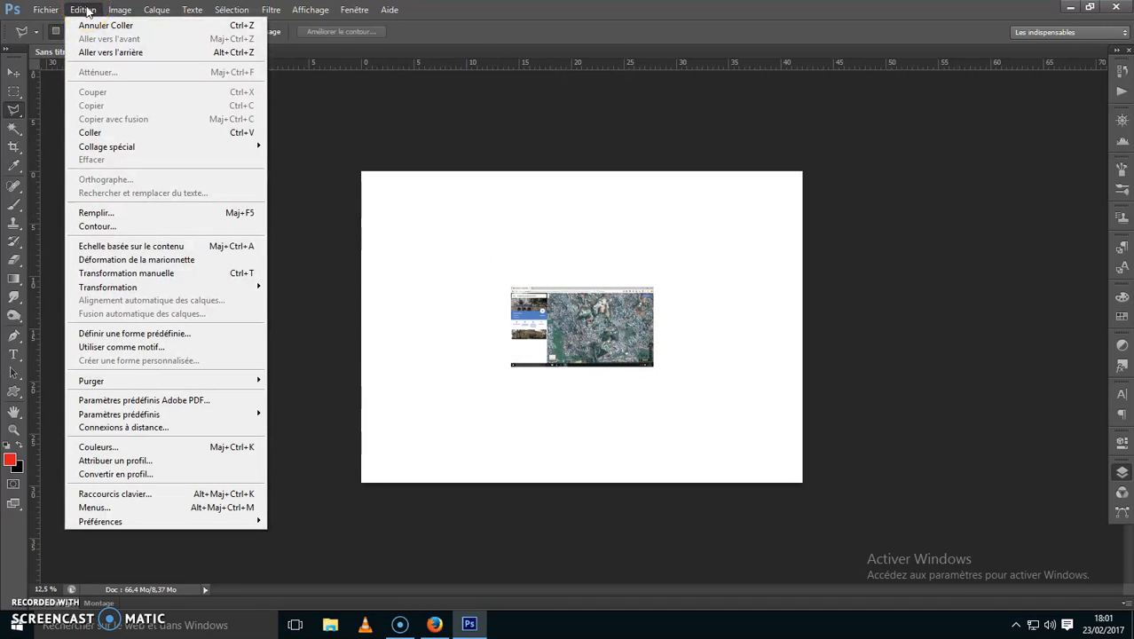
click(147, 275)
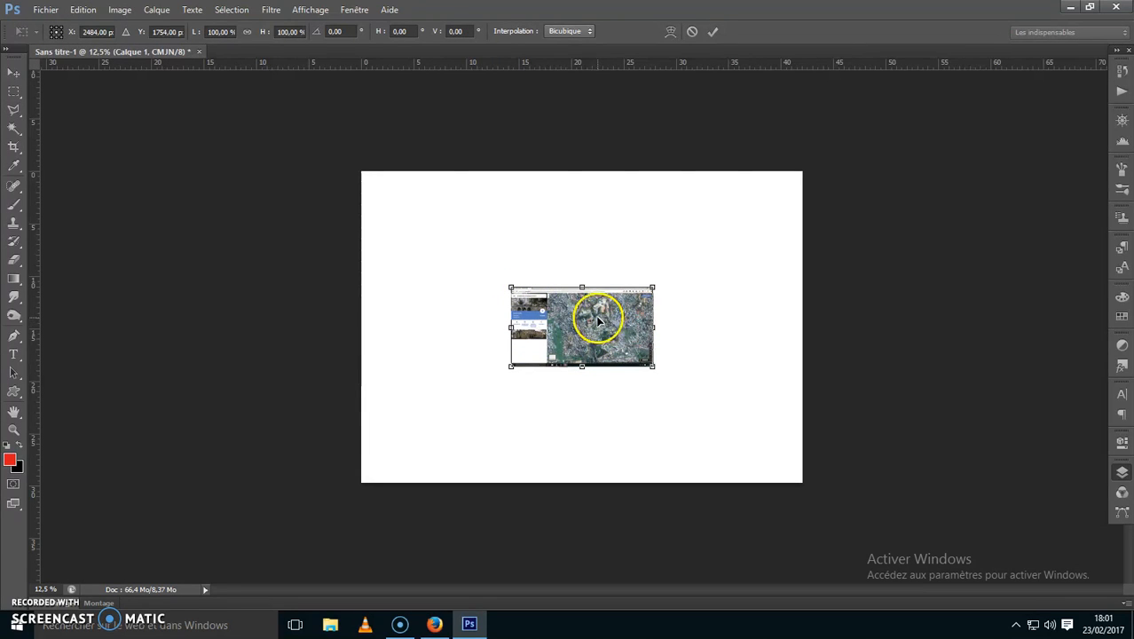
drag(582, 285, 582, 171)
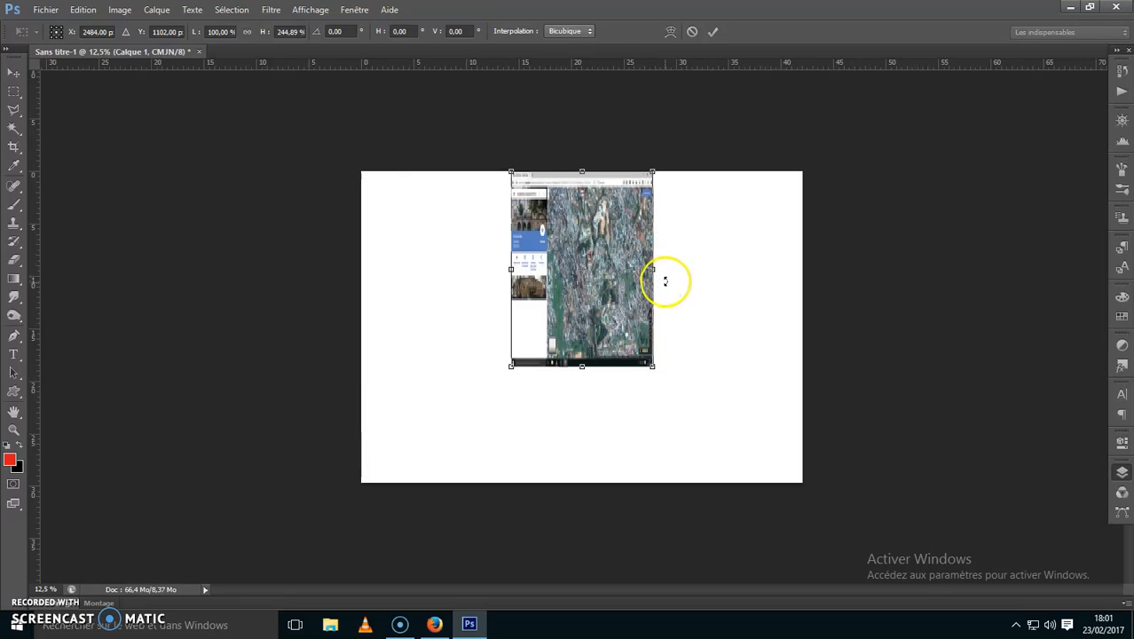
drag(653, 269, 801, 279)
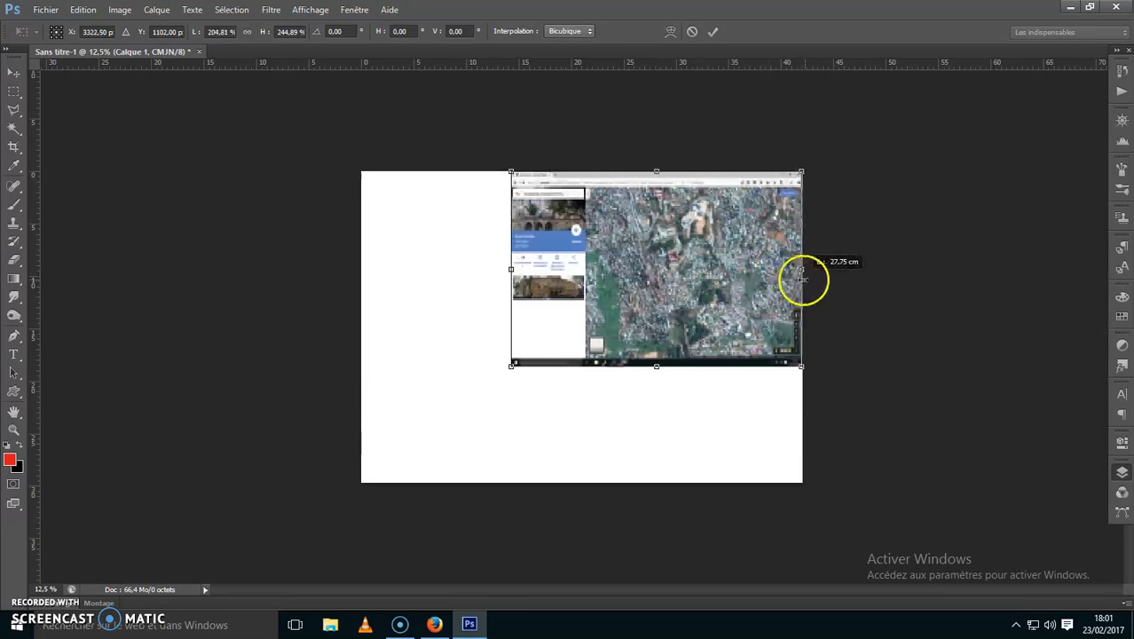
drag(654, 364, 641, 479)
drag(509, 323, 353, 332)
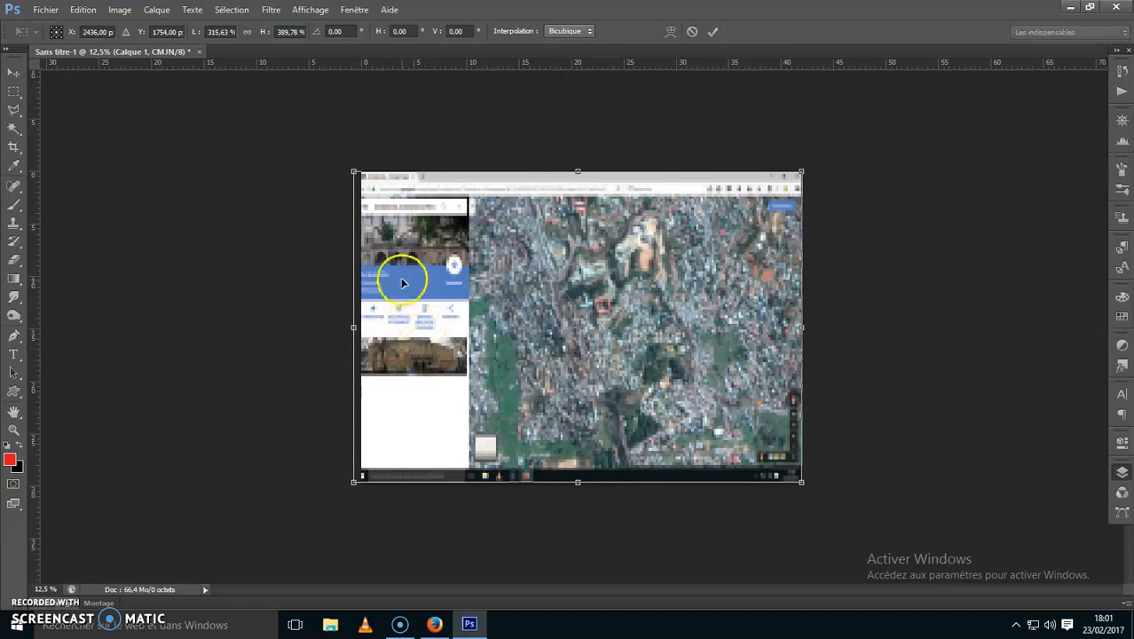
click(711, 33)
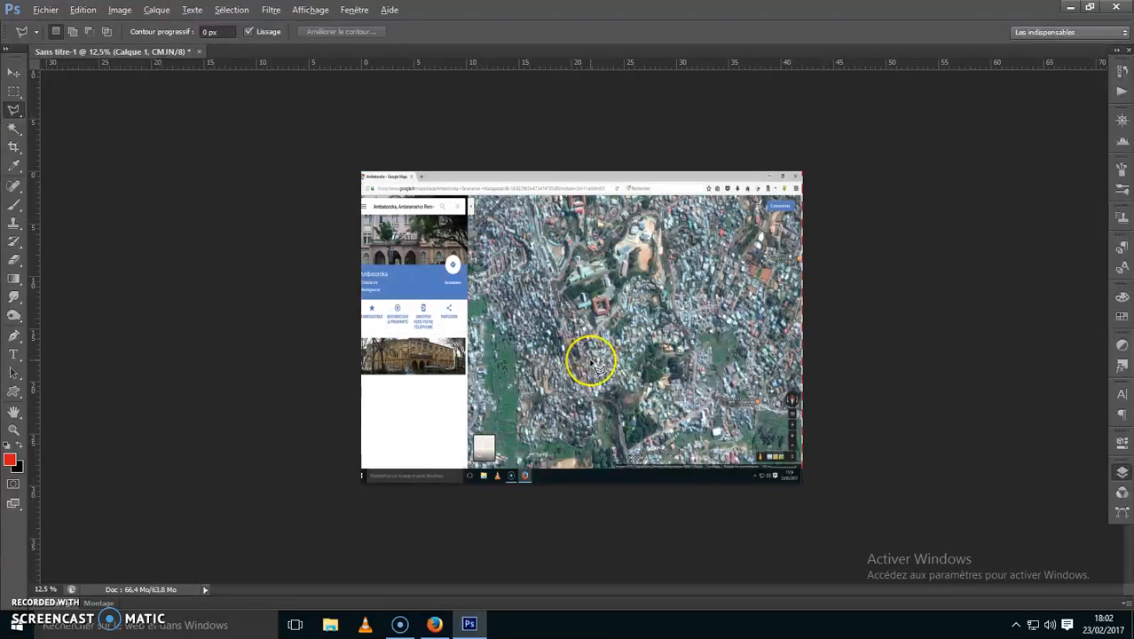
Trace the Ambatoroka neighbourhood along its boundary streets with the Polygonal Lasso, then invert the selection and delete everything outside it
scroll(596, 366, up, 1)
scroll(595, 365, up, 5)
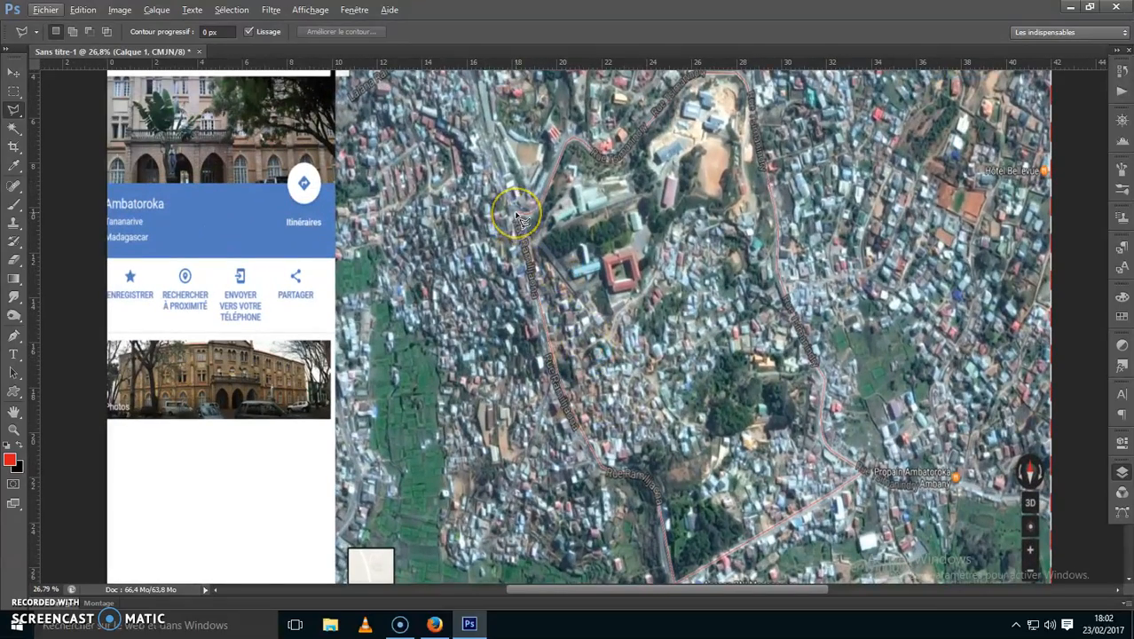
mouse_move(523, 220)
mouse_down()
mouse_move(569, 142)
mouse_move(589, 139)
mouse_move(596, 157)
mouse_move(617, 161)
mouse_move(655, 131)
mouse_move(696, 68)
mouse_move(699, 82)
mouse_move(739, 81)
mouse_move(766, 125)
mouse_move(749, 92)
mouse_move(765, 134)
mouse_move(778, 282)
mouse_move(807, 381)
mouse_move(828, 400)
mouse_move(821, 444)
mouse_move(821, 434)
mouse_move(861, 487)
mouse_move(676, 585)
mouse_move(657, 479)
mouse_move(634, 461)
mouse_move(599, 462)
mouse_move(564, 396)
mouse_move(533, 248)
mouse_up()
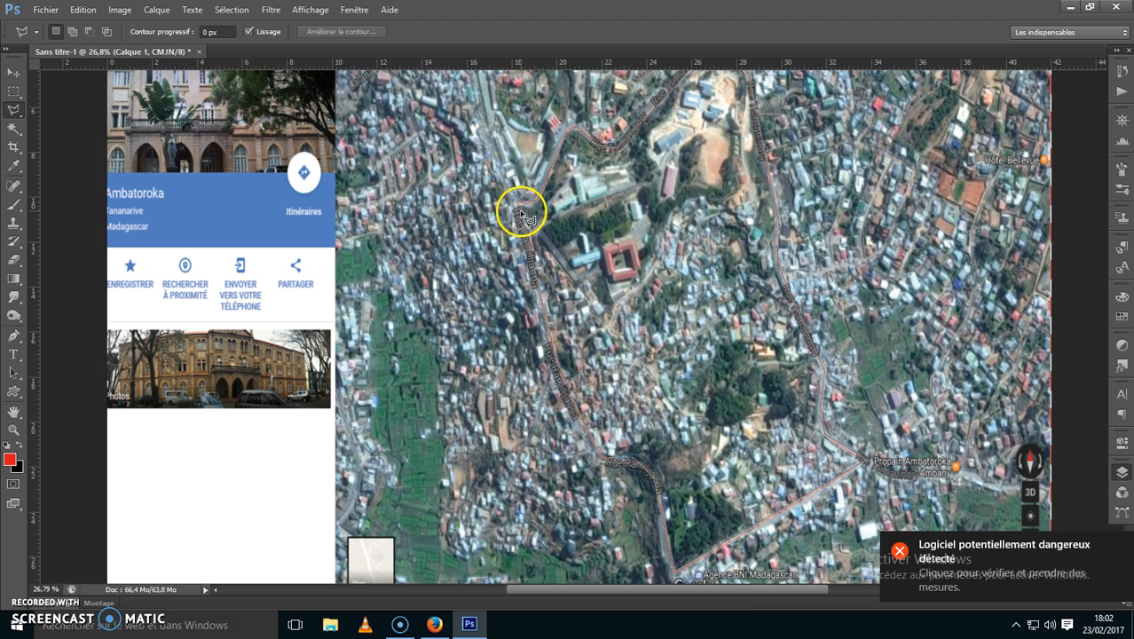
drag(516, 204, 517, 204)
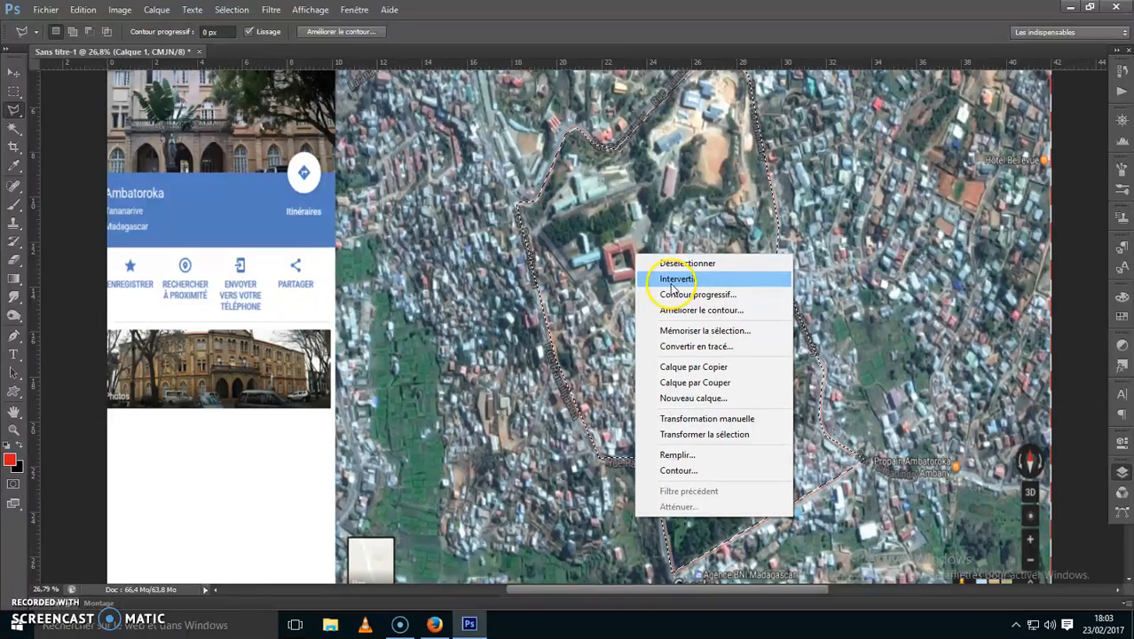
click(674, 280)
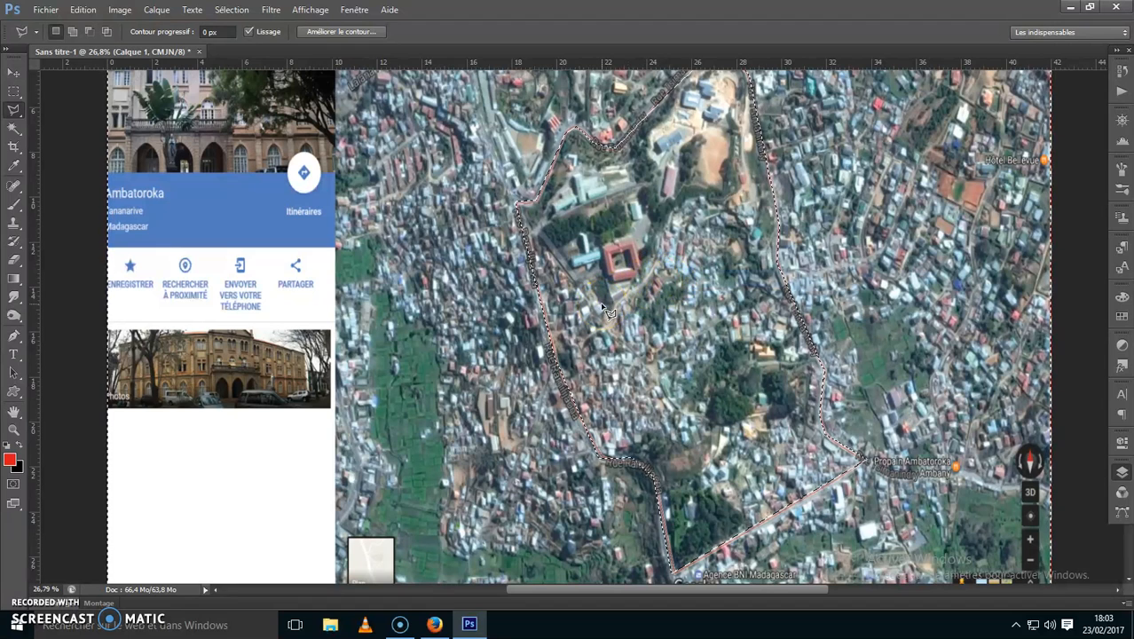
key(Delete)
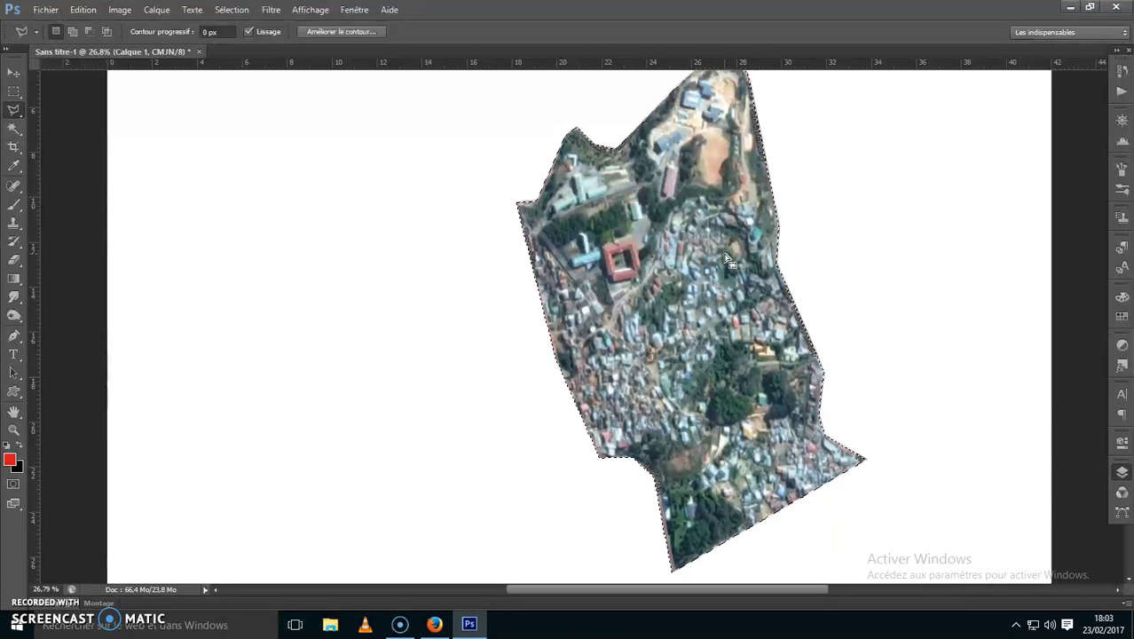
Stroke the neighbourhood selection with a 10 px red outline, centred, in Normal mode at 100% opacity
click(84, 10)
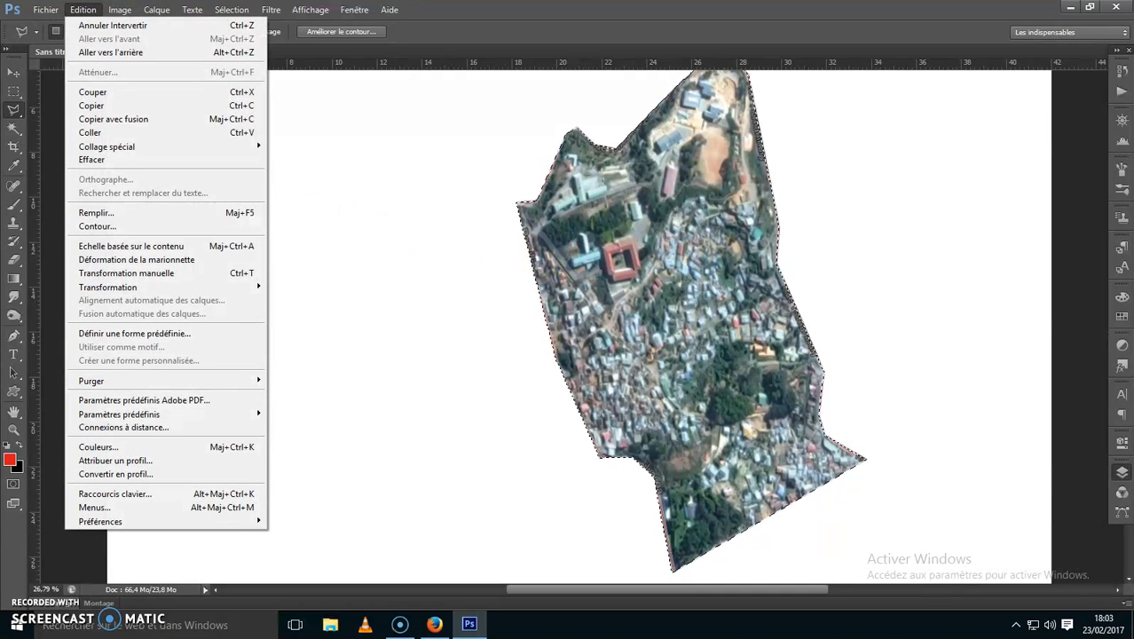
click(133, 225)
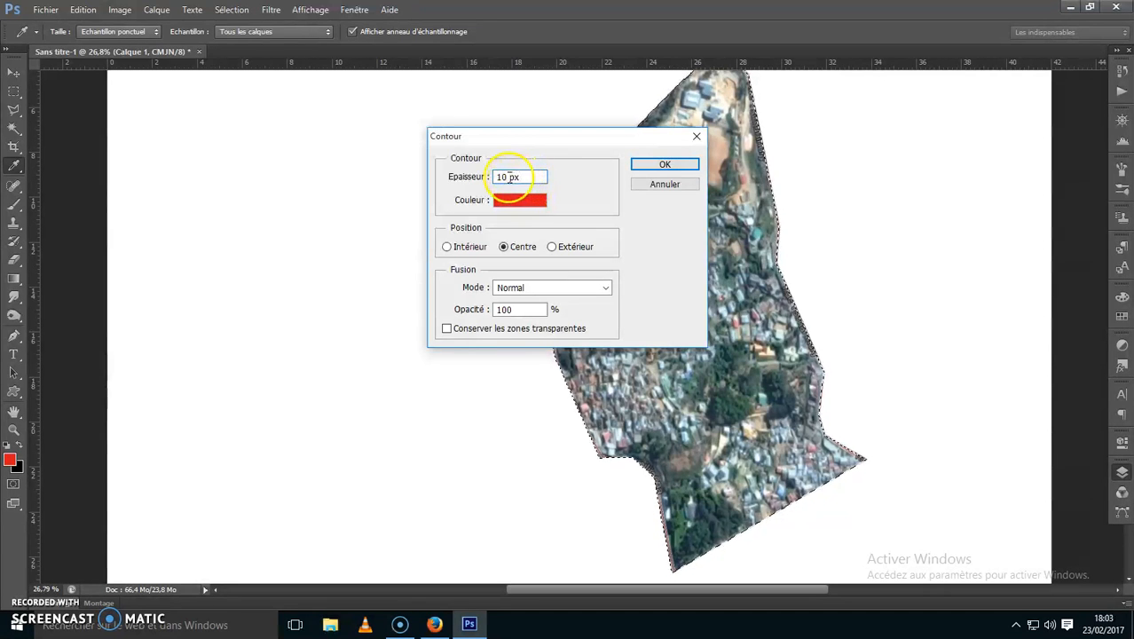
drag(511, 176, 493, 177)
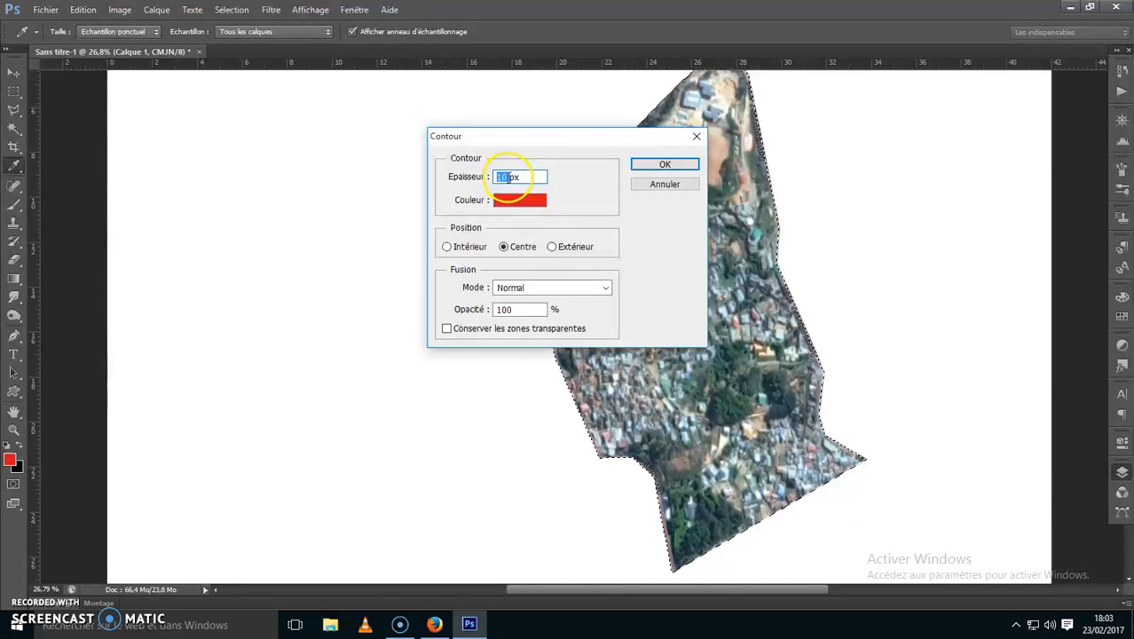
click(521, 200)
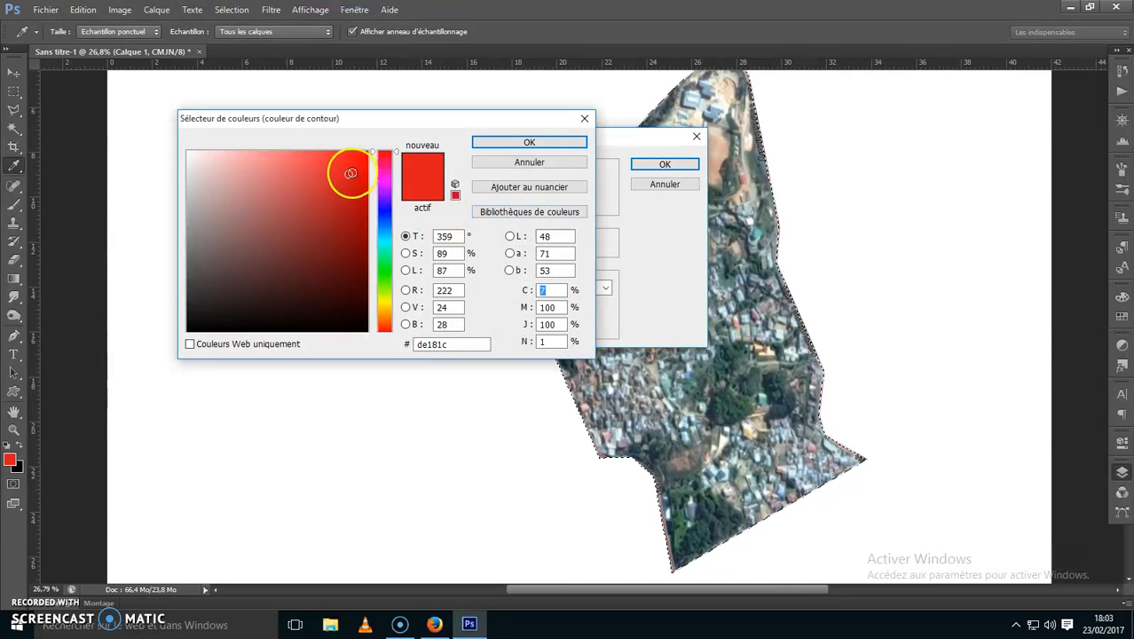
click(502, 141)
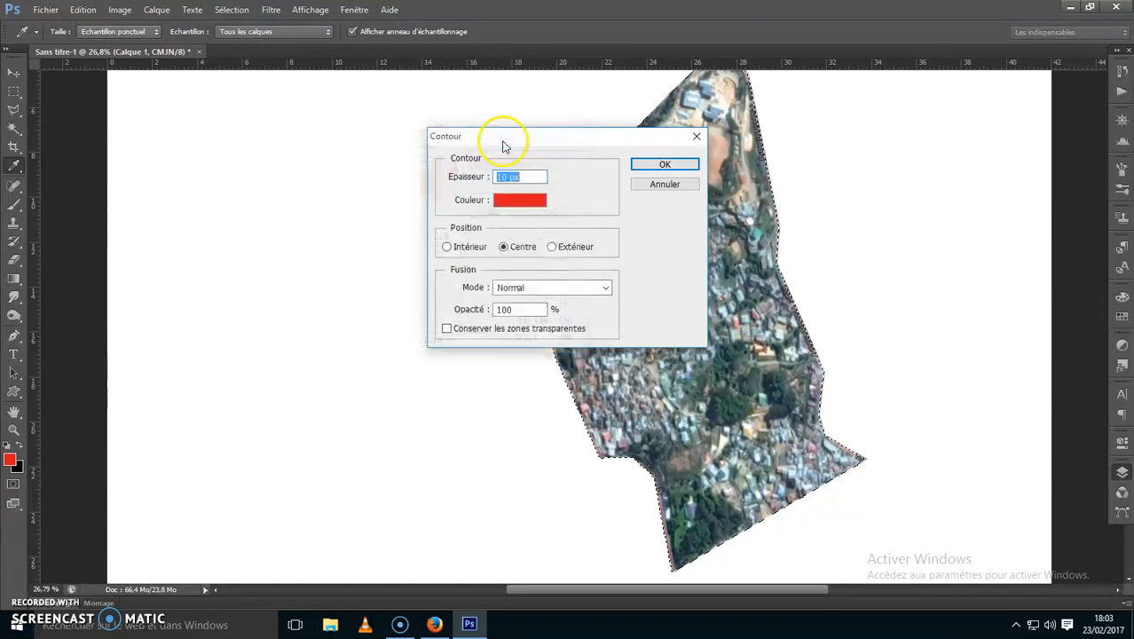
click(663, 165)
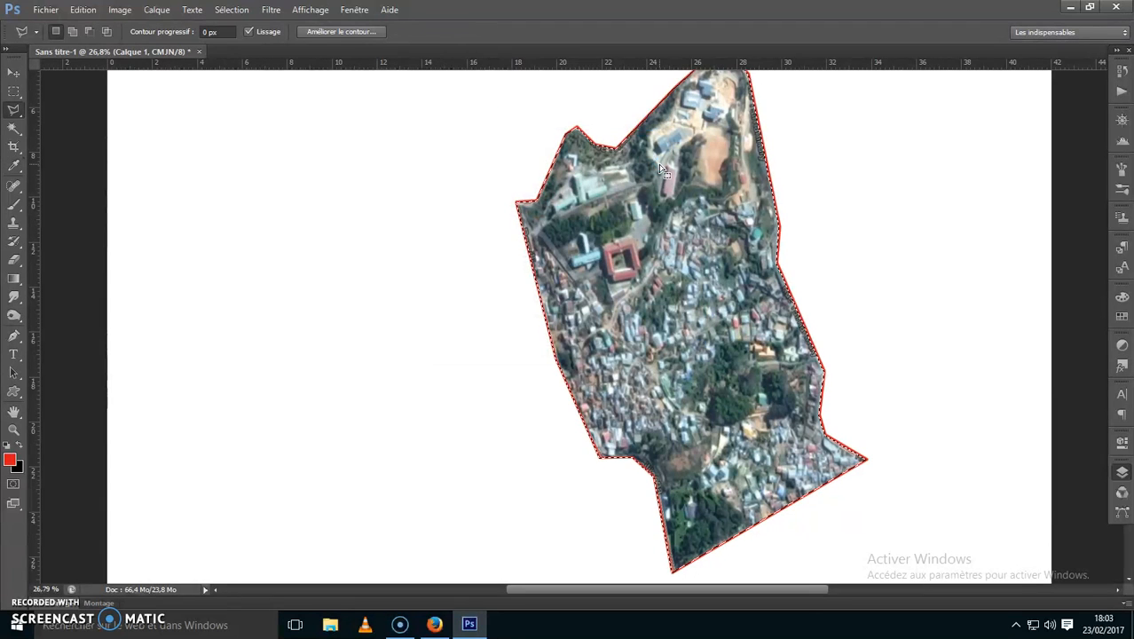
click(670, 163)
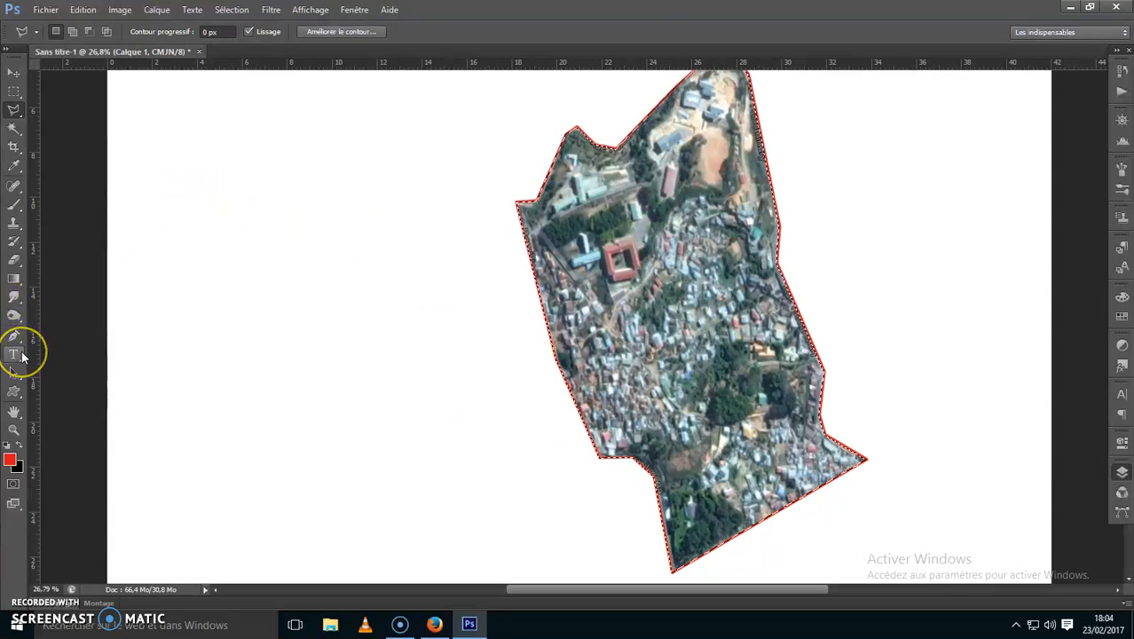
Add the text "carte" in red 18 pt Times New Roman on the blank area beside the map cut-out
click(15, 355)
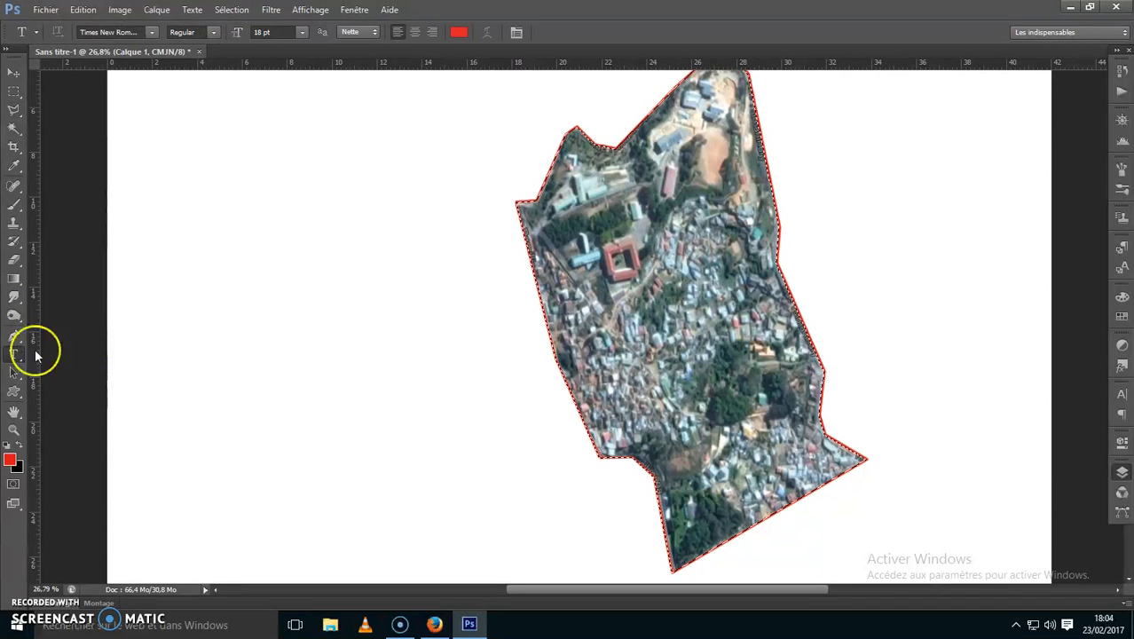
click(227, 119)
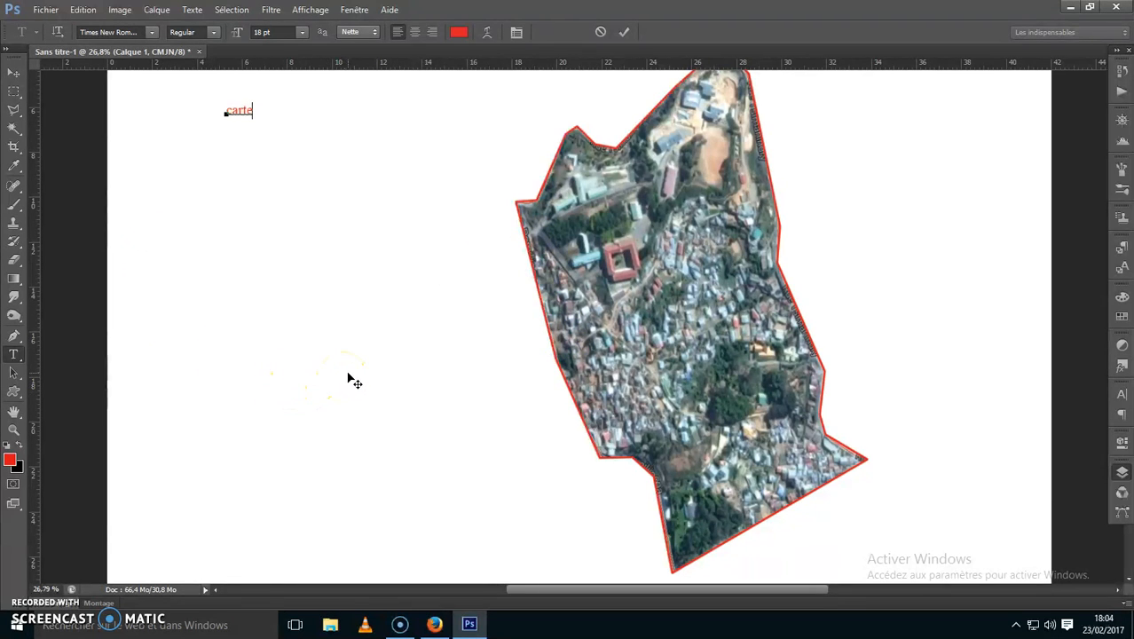
Save the map as a JPEG named Sans titre-1 in the Sary Fin folder, at Maximum quality 12 with the standard baseline format
click(49, 14)
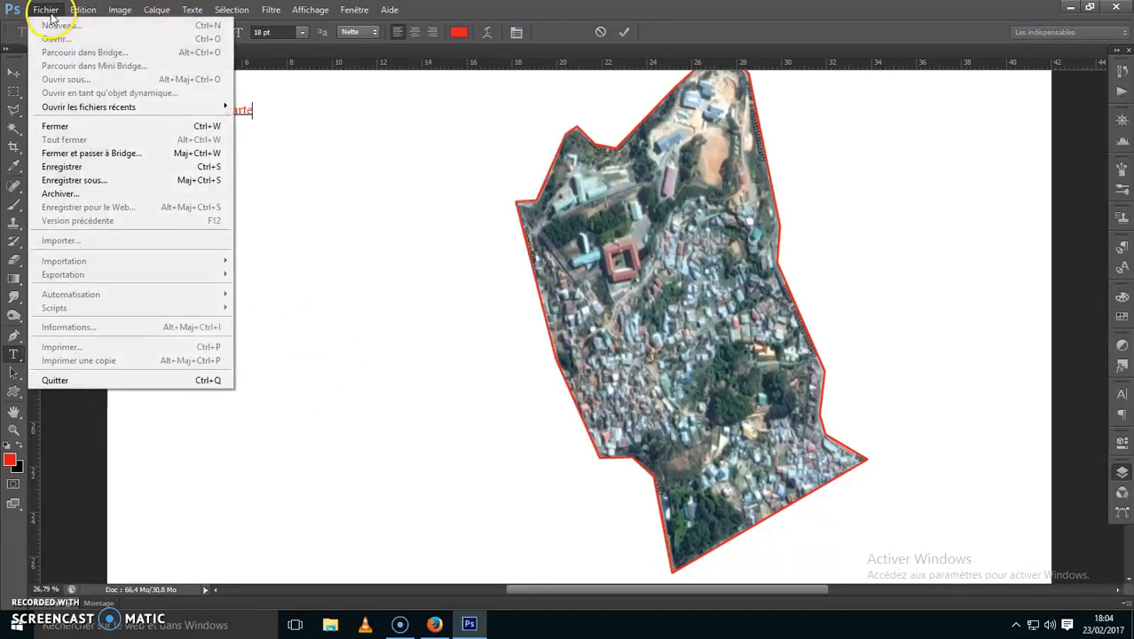
click(101, 169)
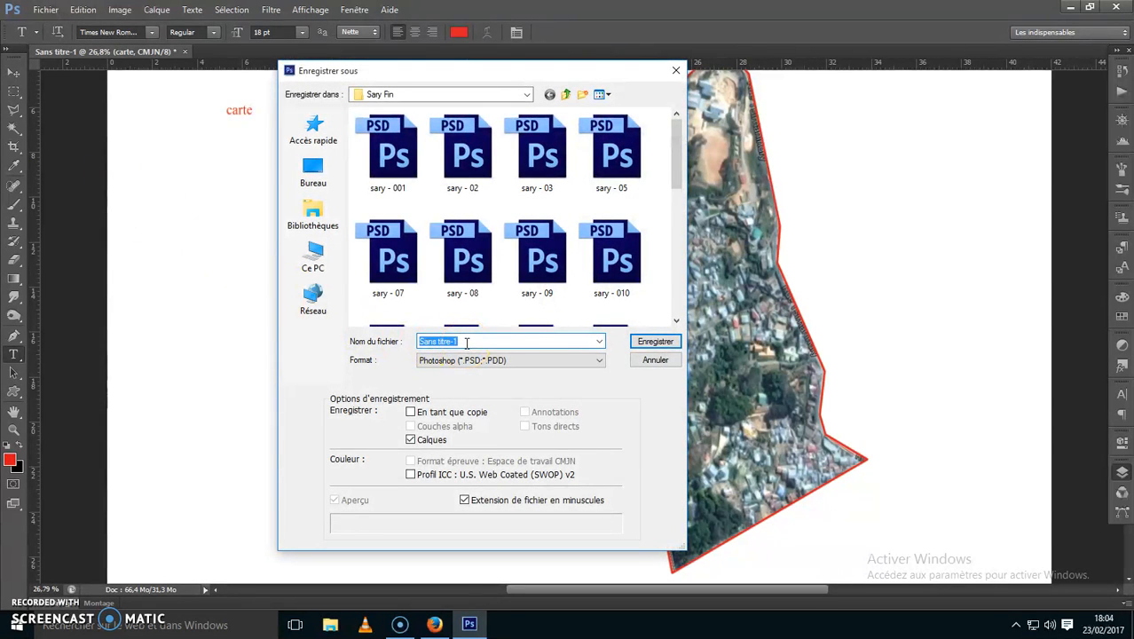
drag(465, 344, 417, 342)
click(556, 361)
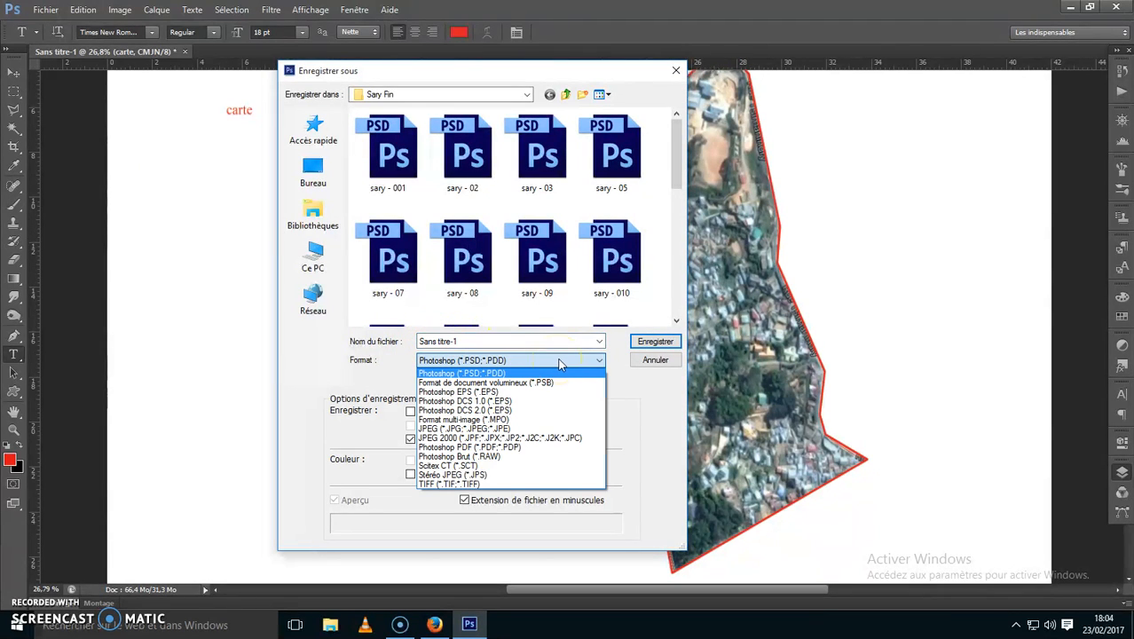
click(502, 429)
click(658, 343)
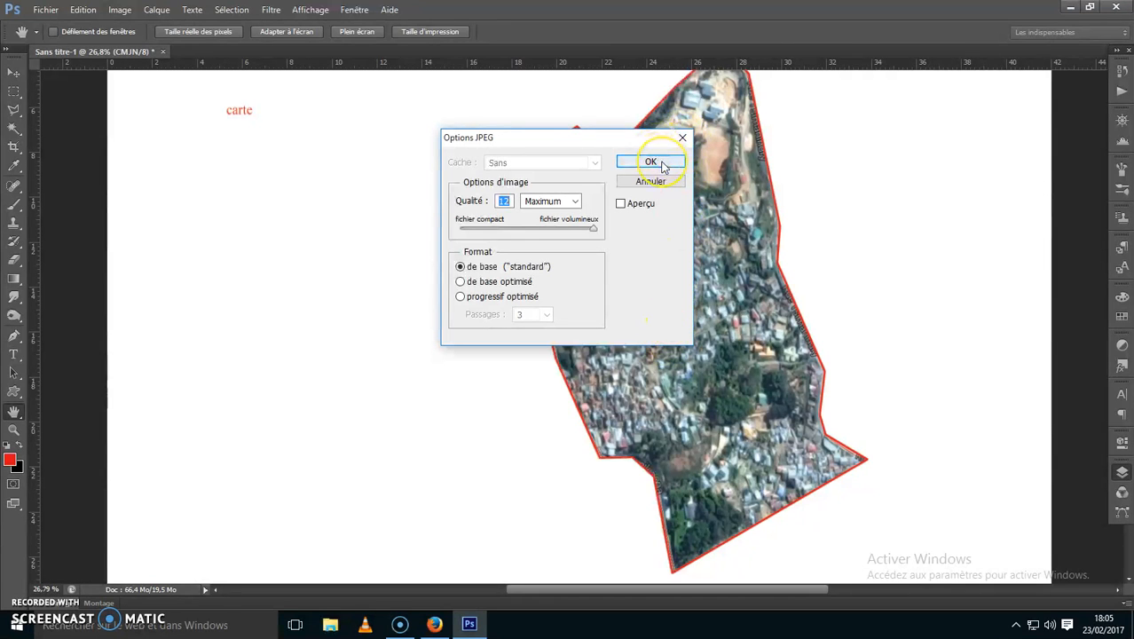
click(651, 163)
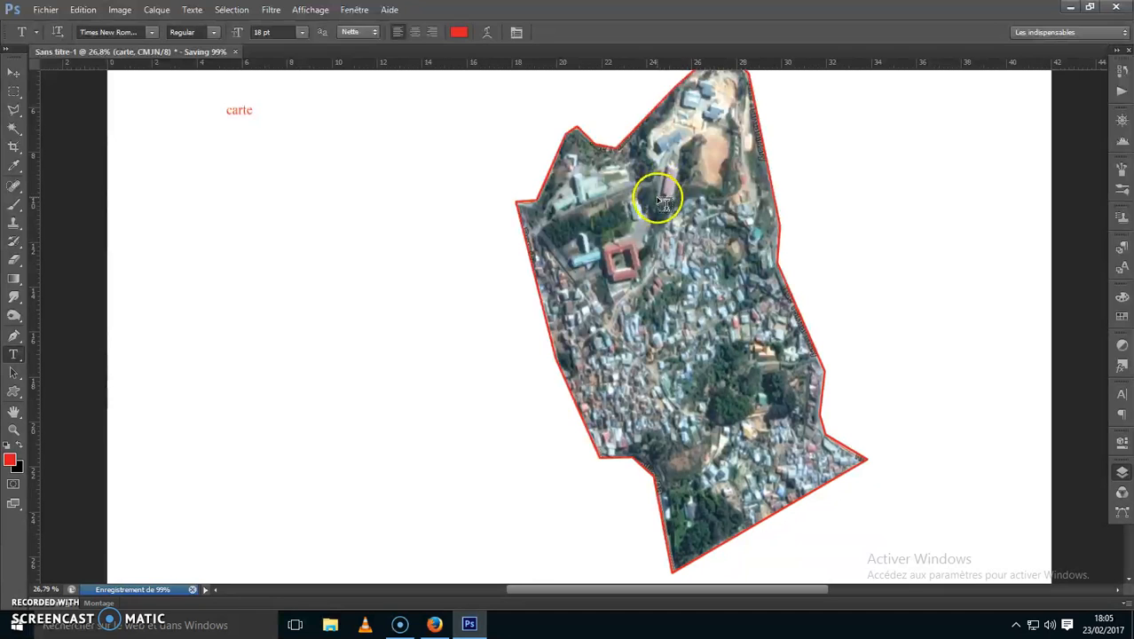